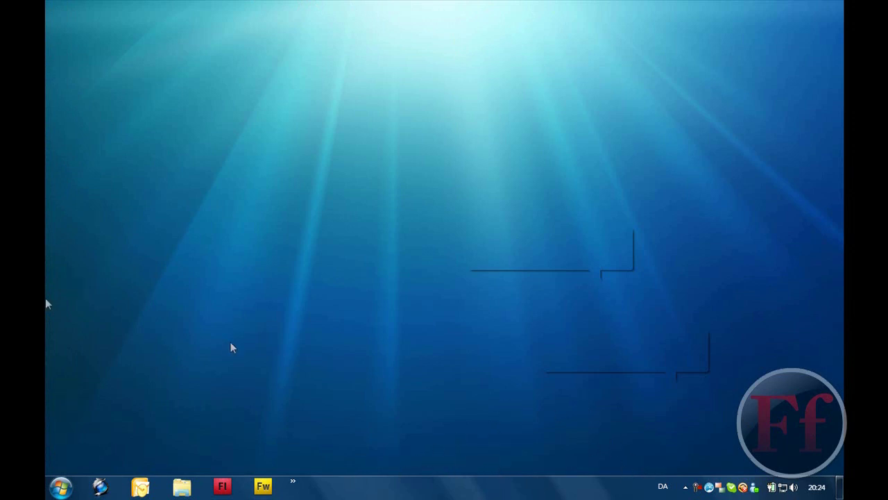
Step: Reveal the hidden dock, preview the user folder's contents in its stack and collapse it again
mouse_move(66, 241)
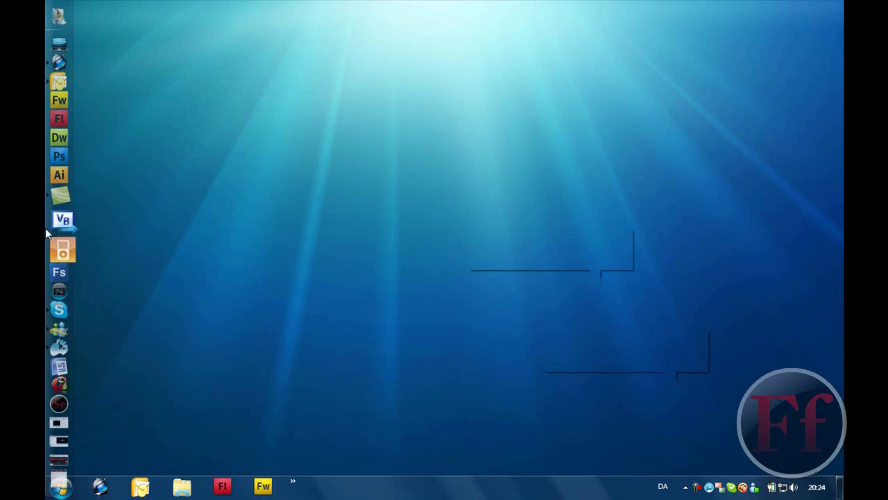
left_click(71, 57)
left_click(67, 57)
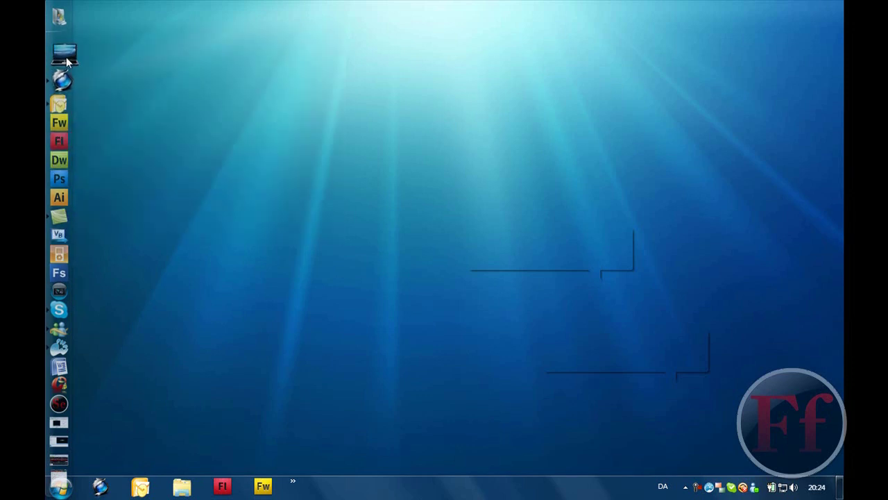
left_click(67, 60)
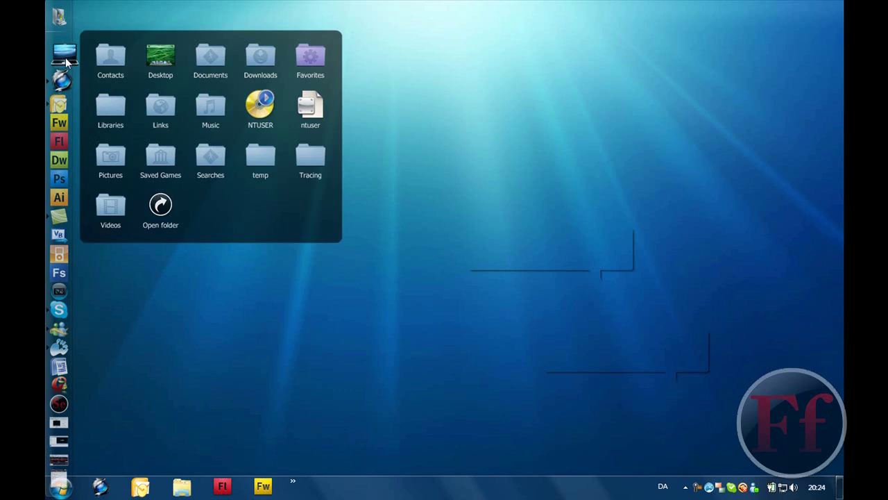
left_click(67, 61)
left_click(66, 60)
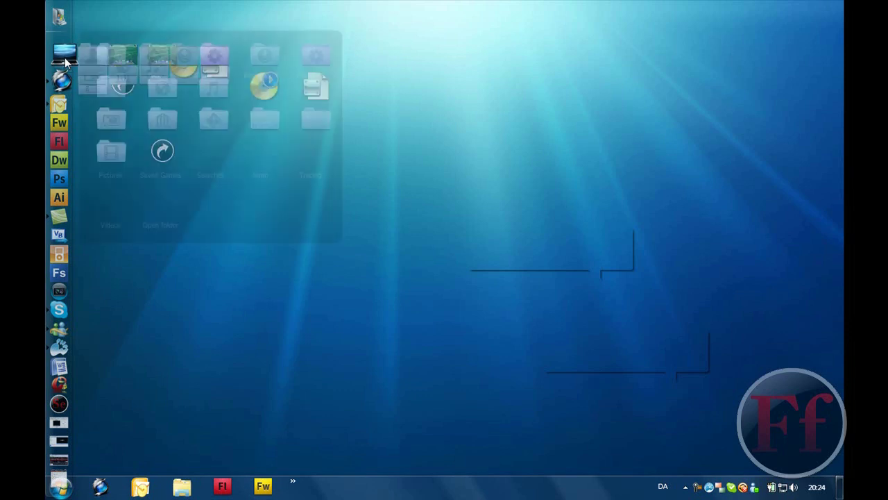
Step: Show the 3D overview of open windows twice, displaying the dock's user folder stack in between, and return to the desktop
key("super+Tab")
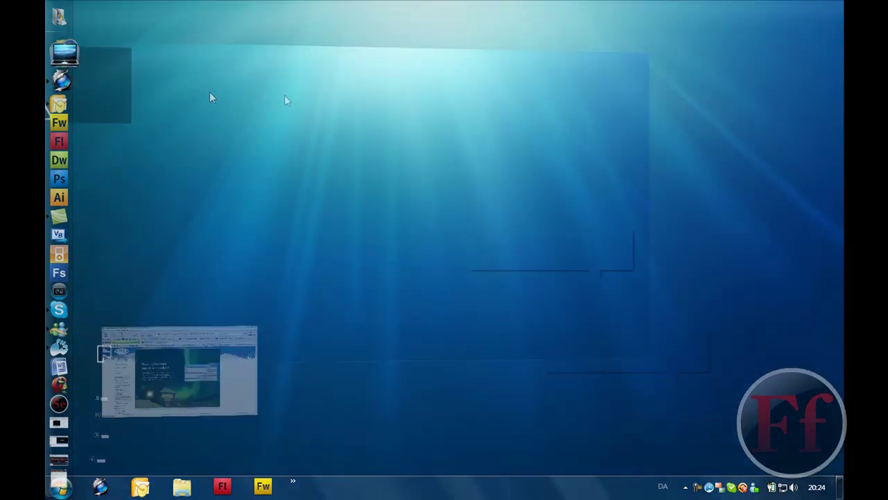
left_click(288, 385)
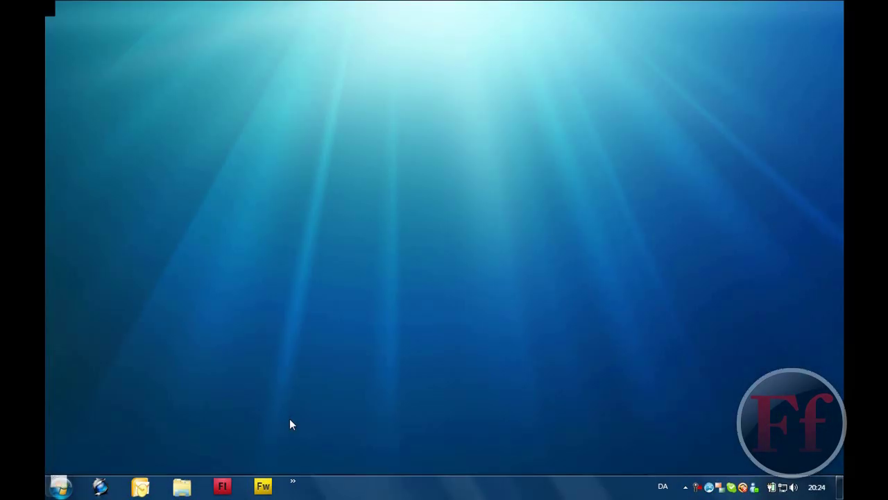
mouse_move(44, 108)
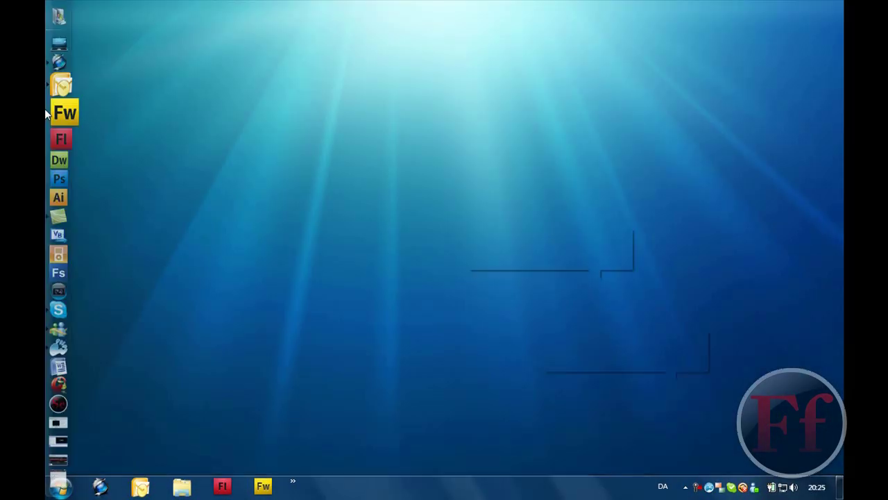
left_click(63, 59)
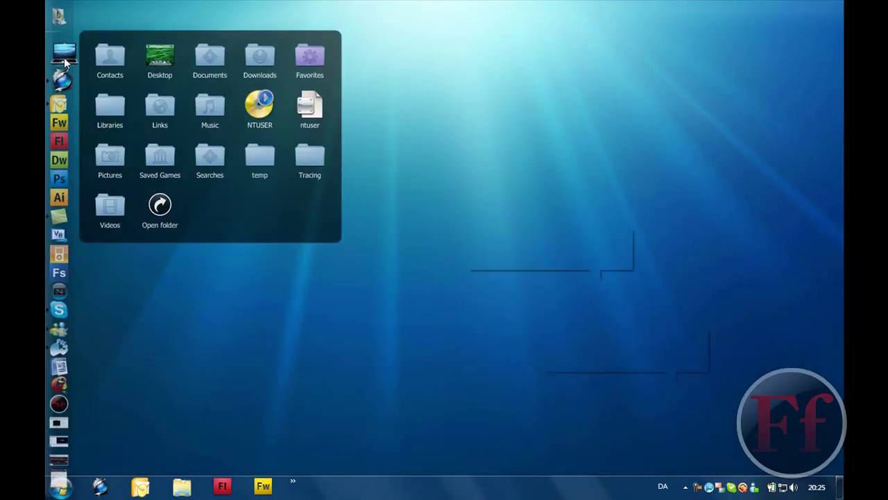
key("super+Tab")
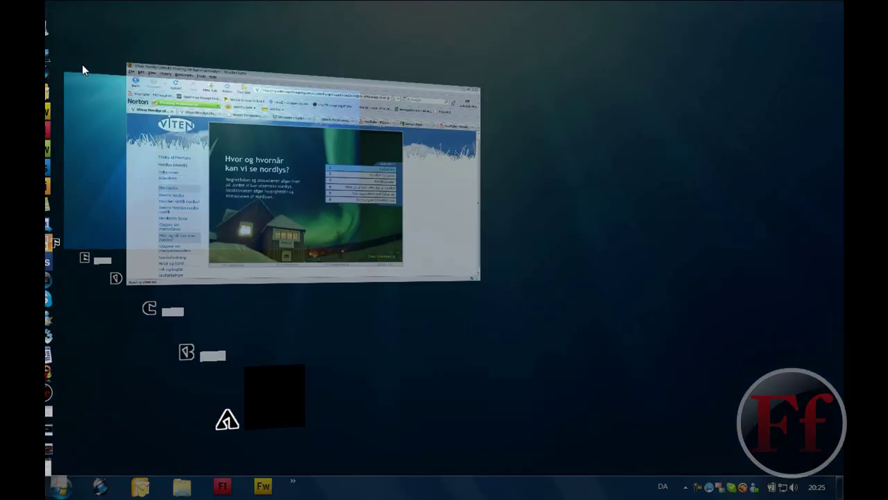
left_click(294, 412)
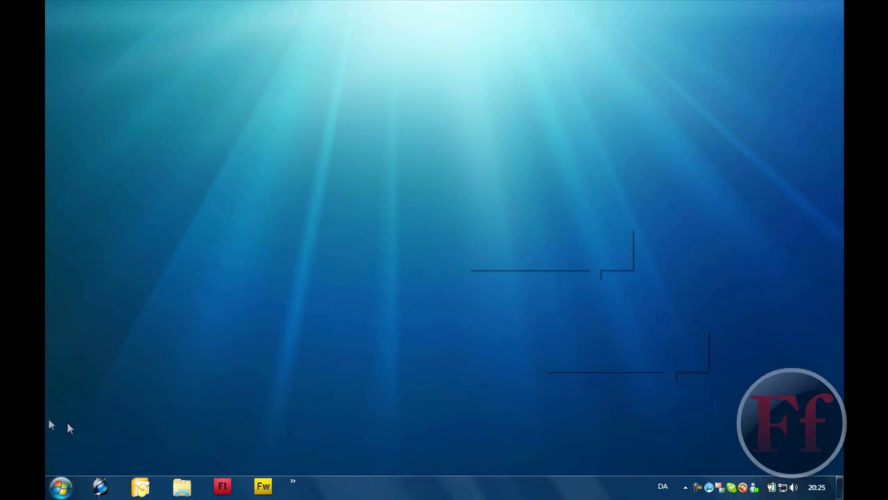
Step: Switch to the Firefox window showing ffcomphelpff.co.uk, highlight its address and skim the main page down and back up
mouse_move(45, 290)
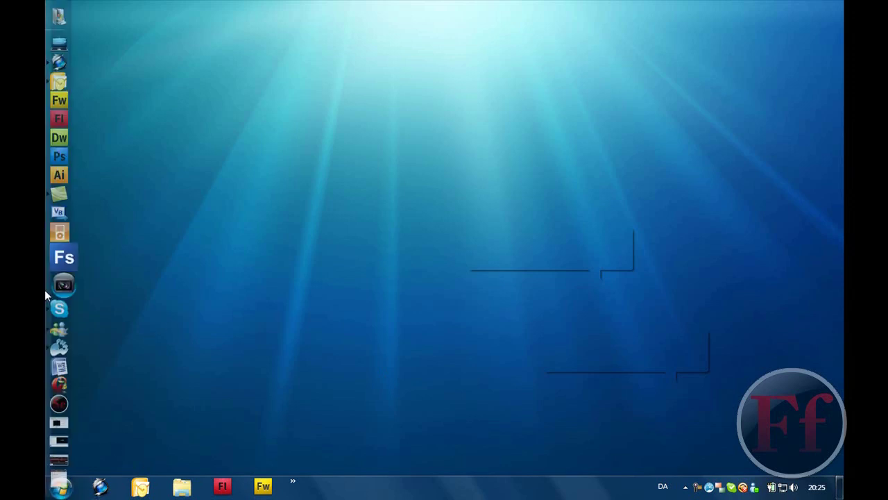
left_click(64, 451)
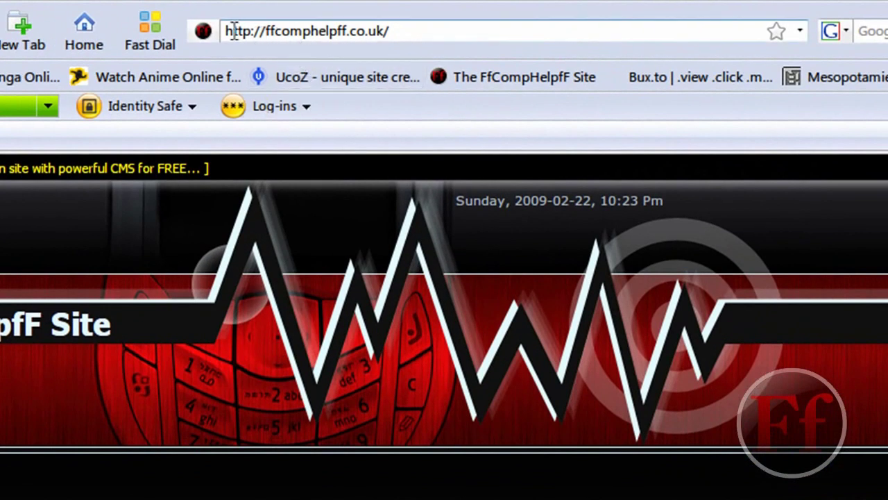
left_click_drag(233, 31, 390, 32)
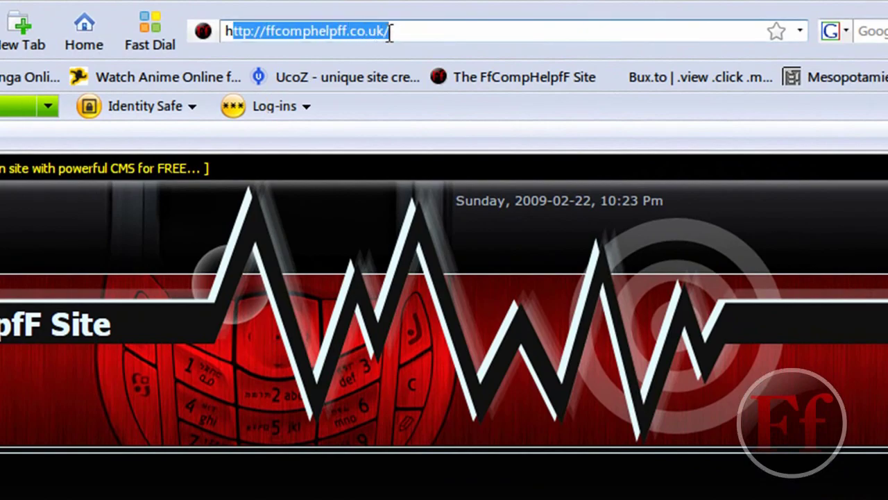
left_click(455, 31)
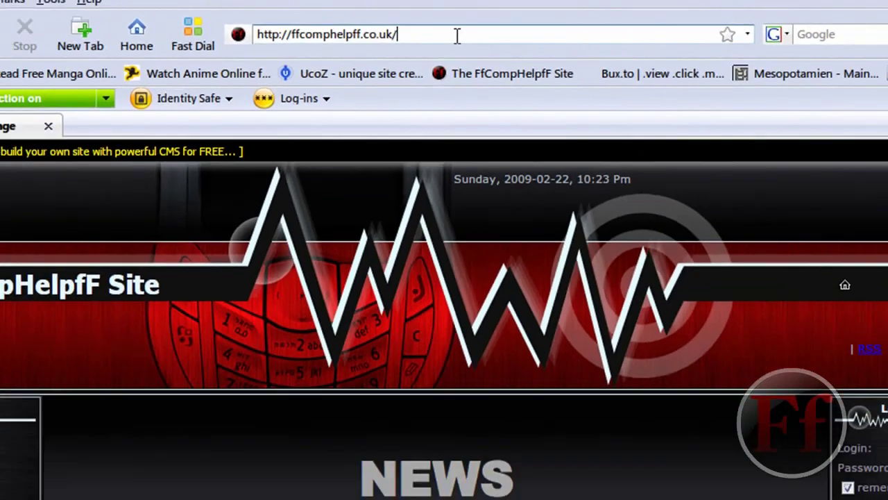
left_click_drag(457, 35, 360, 29)
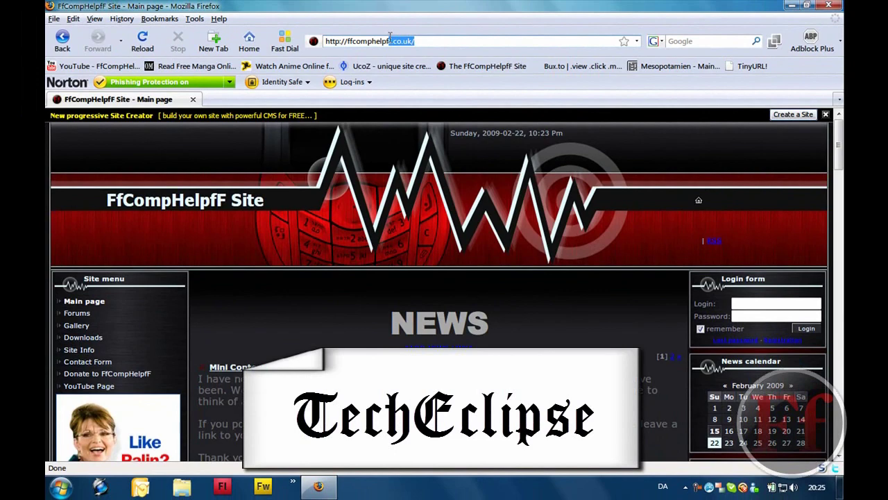
left_click(416, 41)
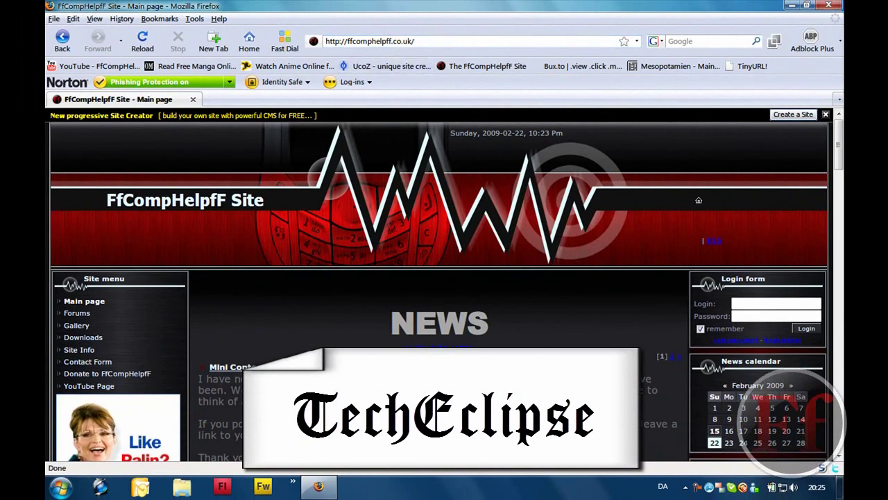
scroll(829, 257, "down", 10)
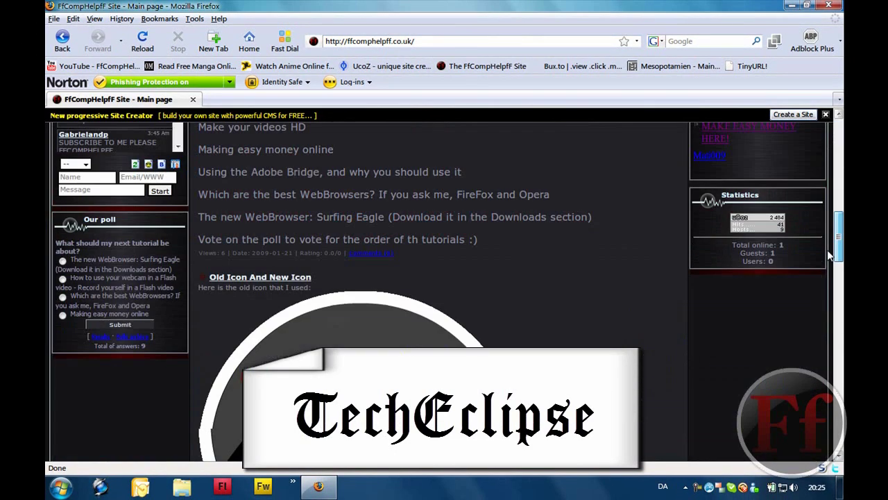
scroll(830, 256, "up", 10)
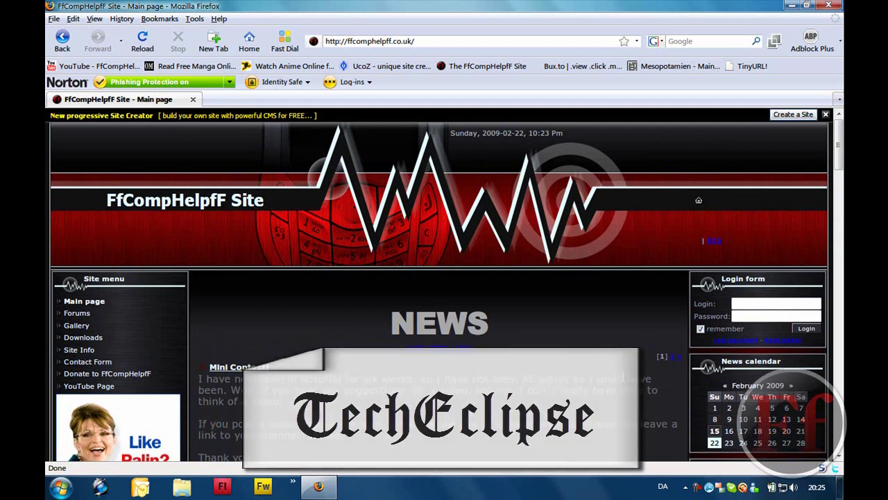
Step: Load rocketdock.com in a new browser tab
left_click(218, 41)
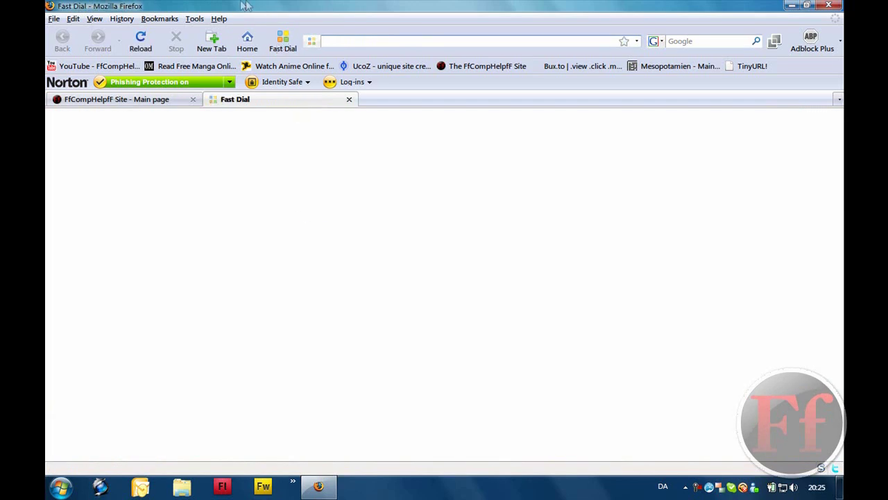
type("rocke")
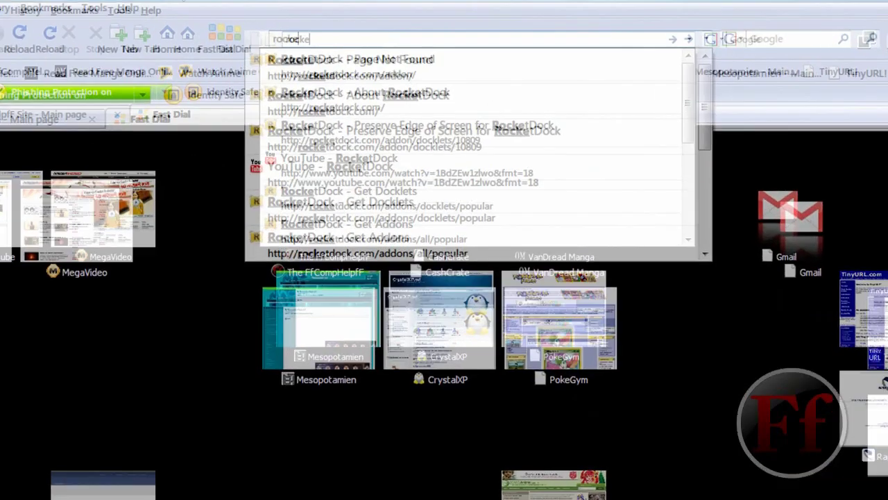
type("y")
key("BackSpace")
type("t")
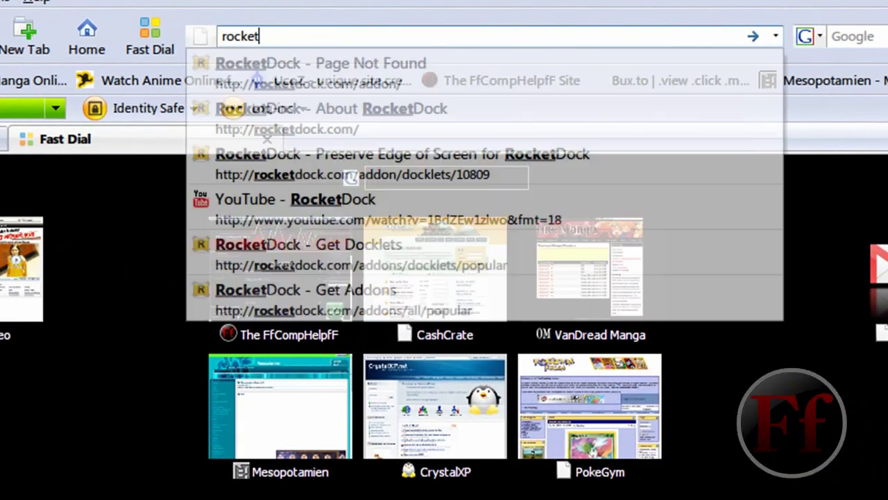
type("doc")
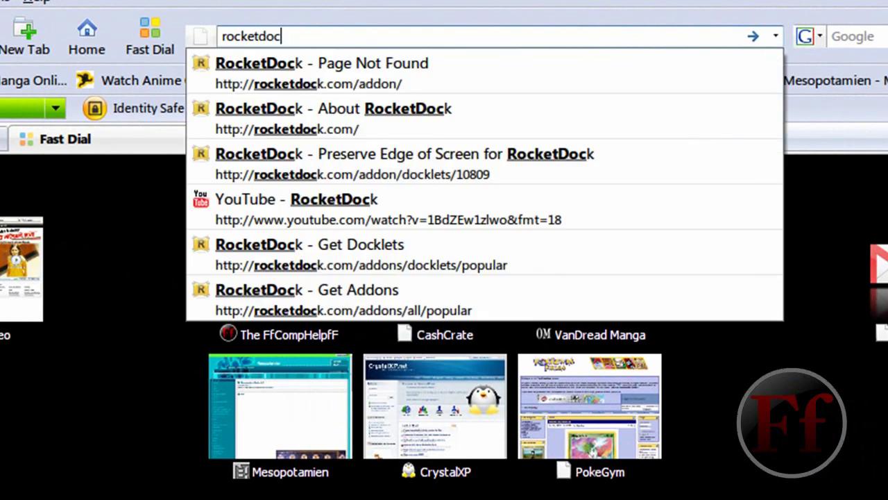
type("k.com")
key("Return")
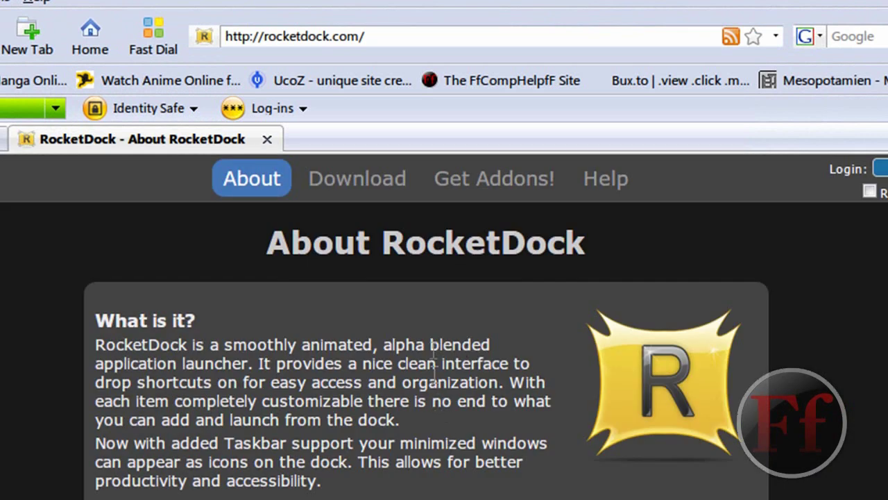
Step: Open the RocketDock download page and request the Latest Version 1.3.5 installer, cancelling the save prompt
left_click(392, 184)
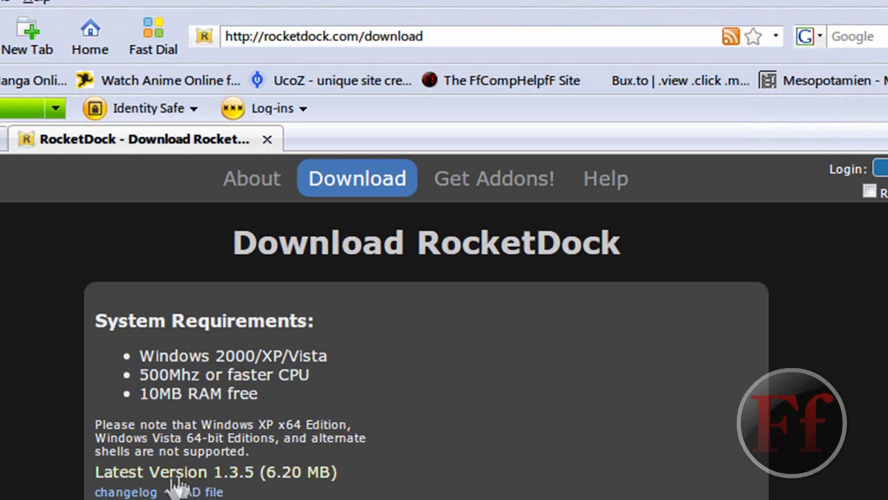
left_click(201, 474)
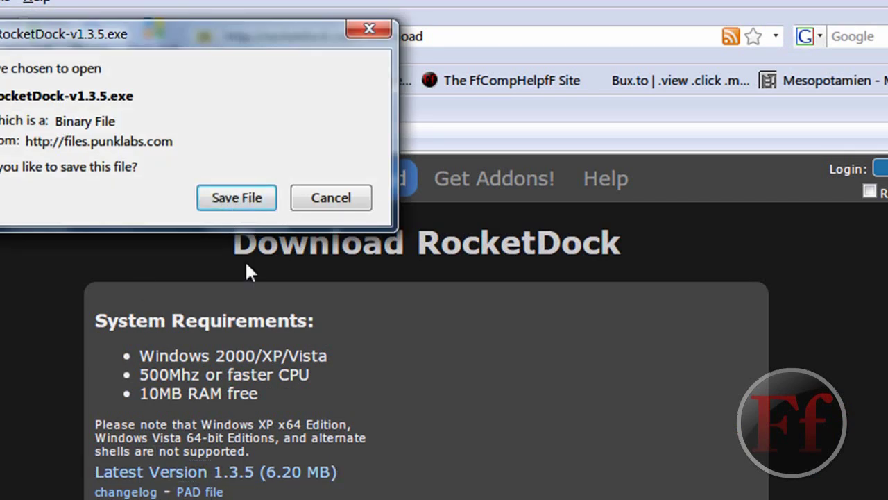
left_click(323, 201)
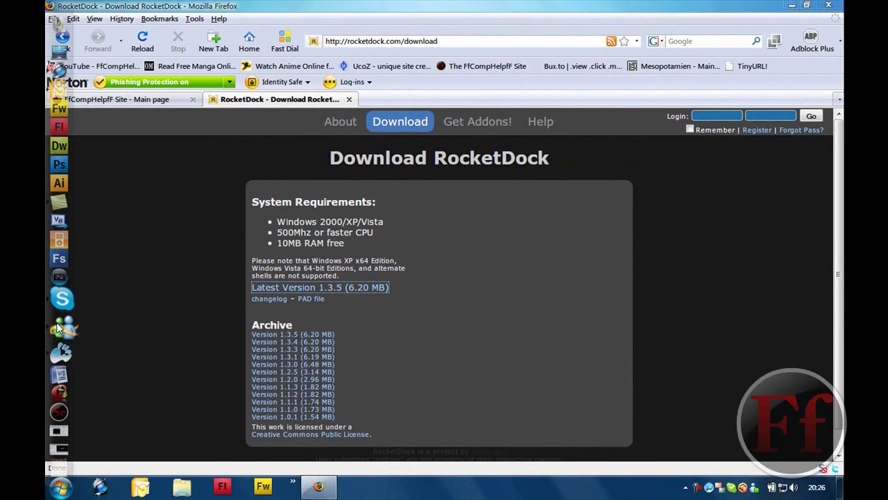
Step: Set the dock's screen position to Top and turn off AutoHide
right_click(58, 323)
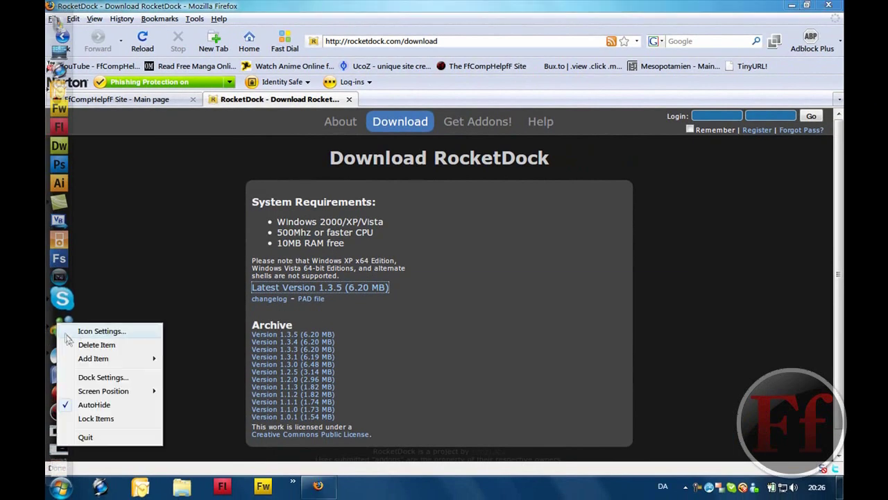
mouse_move(107, 392)
left_click(197, 390)
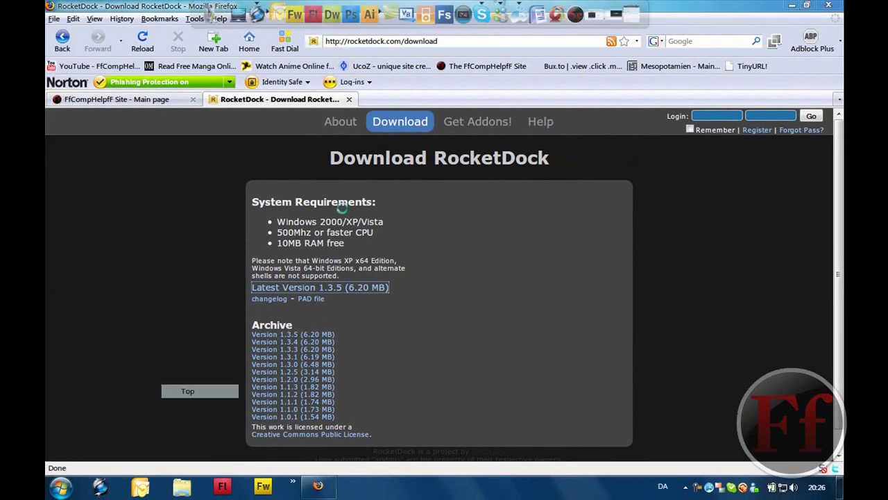
right_click(469, 13)
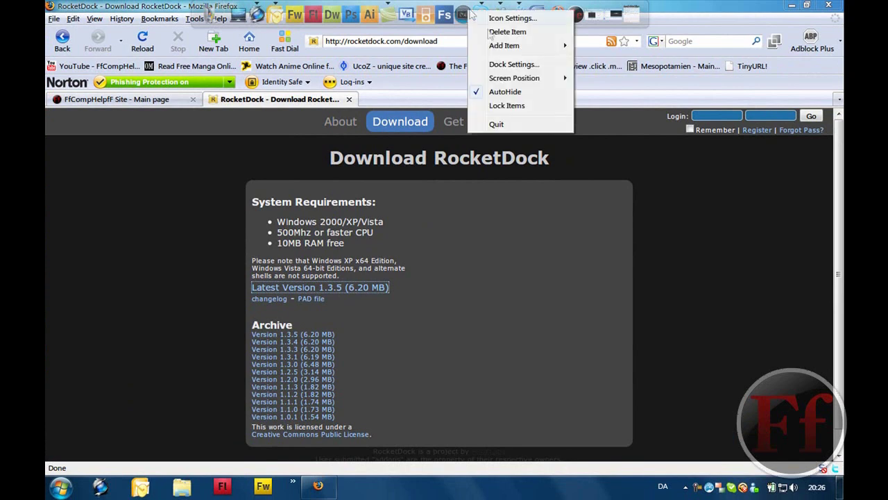
left_click(511, 95)
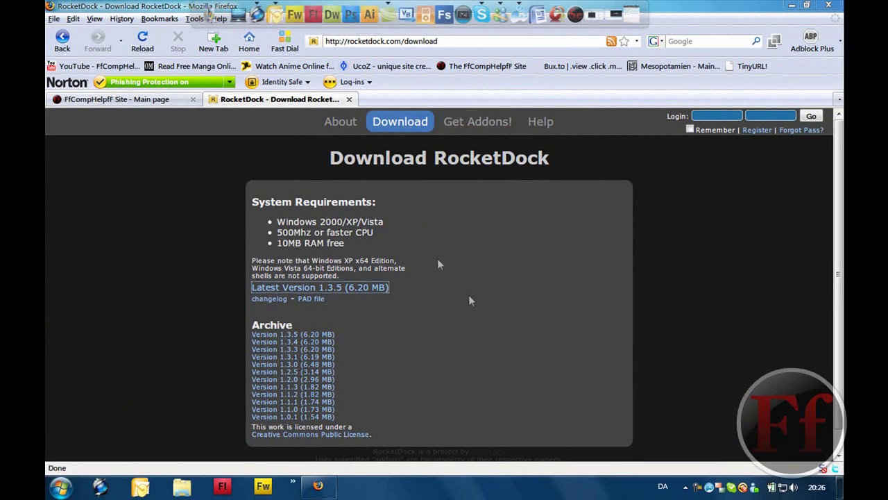
left_click(238, 15)
left_click(441, 213)
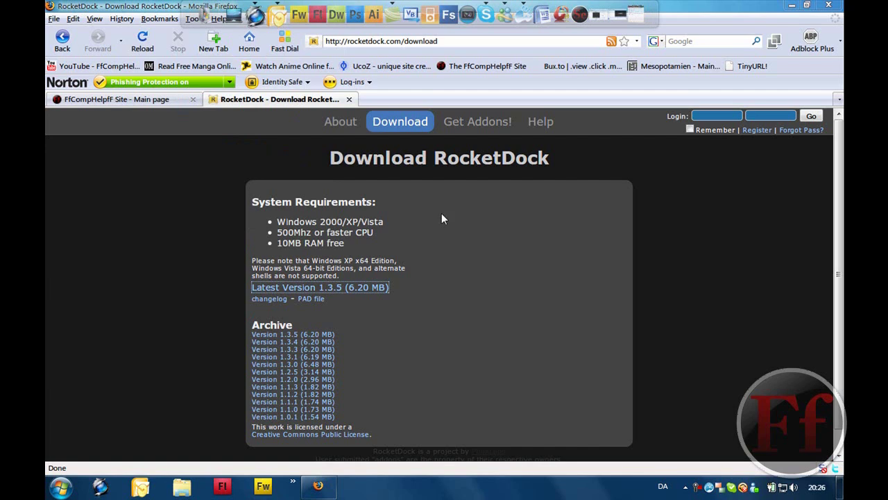
Step: Open the RocketDock site's Get Addons section and browse the list of popular addons
left_click(471, 122)
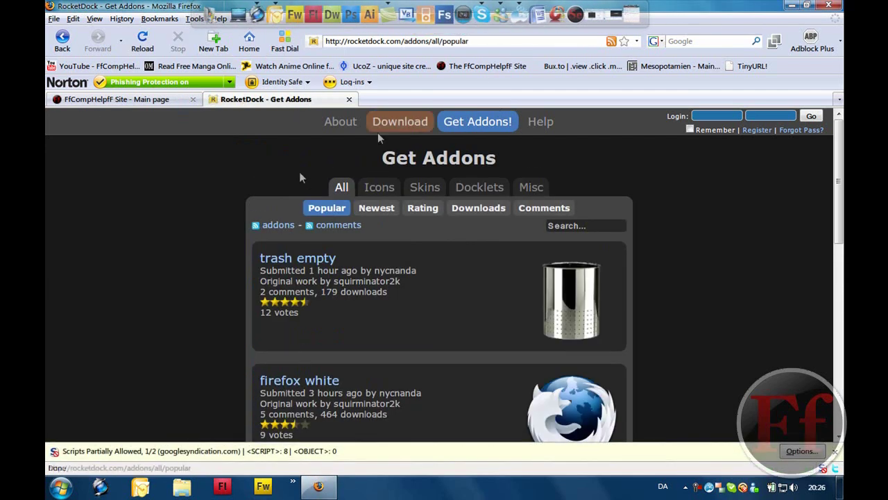
scroll(838, 208, "down", 2)
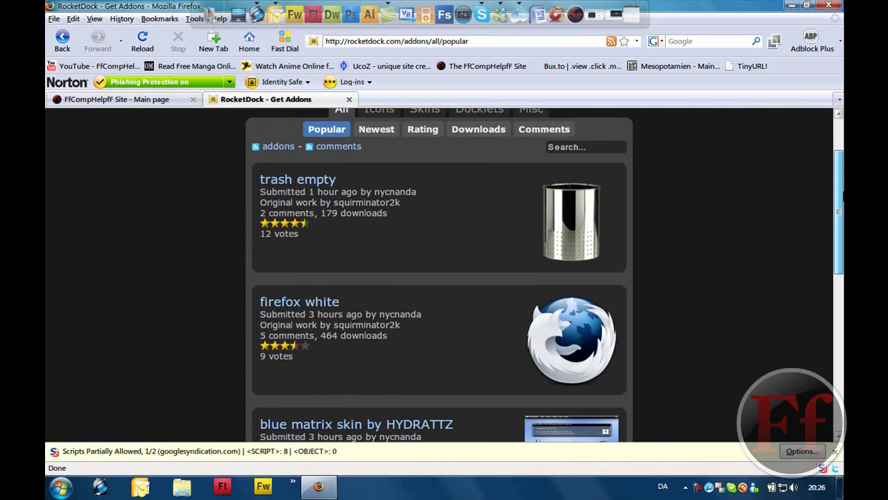
scroll(841, 194, "down", 4)
scroll(841, 193, "up", 5)
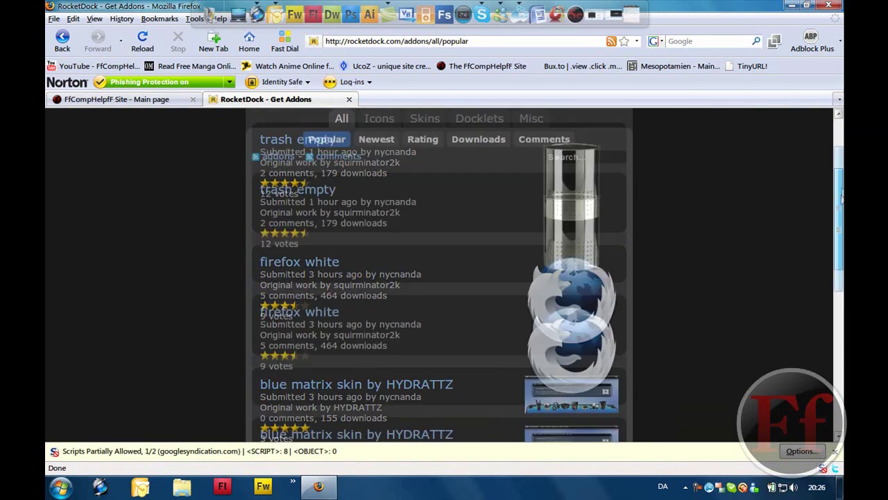
scroll(840, 208, "down", 8)
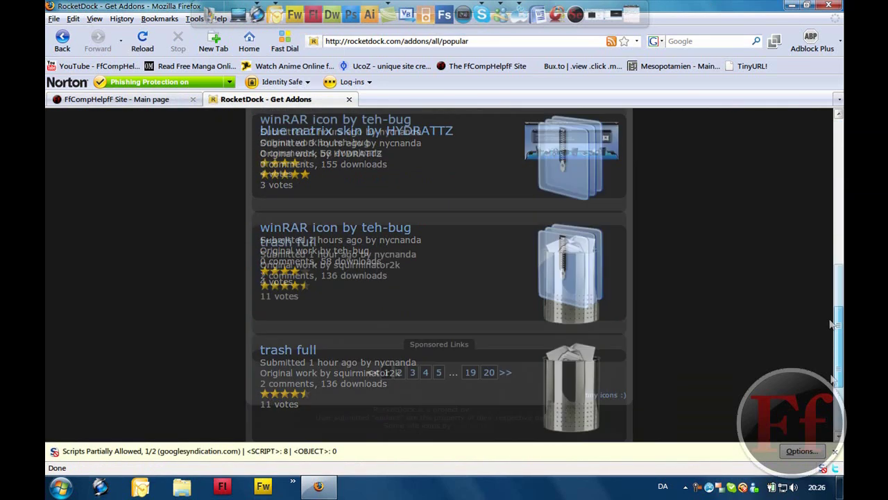
Step: Browse the popular addons in the Icons category and open the Docklets category
scroll(832, 312, "up", 10)
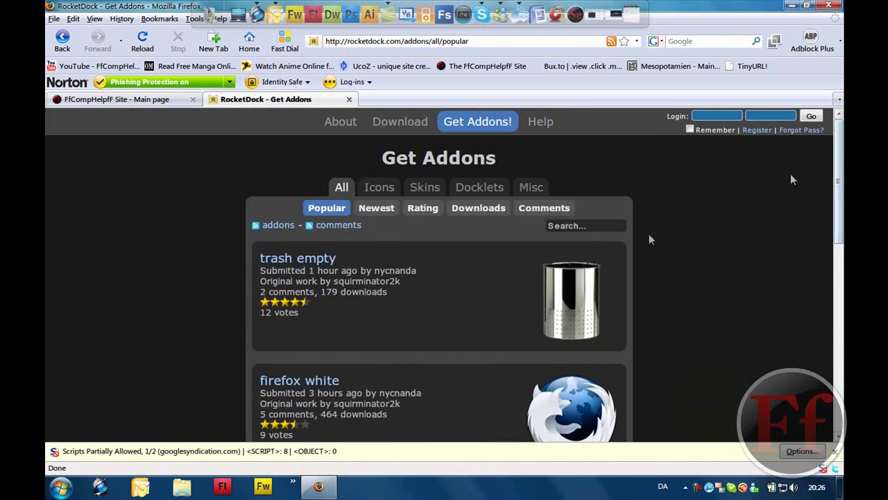
left_click(379, 187)
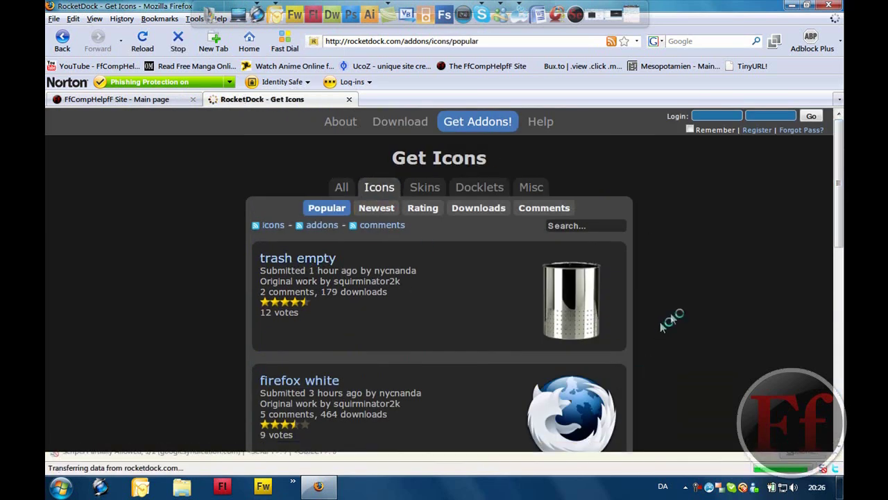
scroll(832, 184, "down", 5)
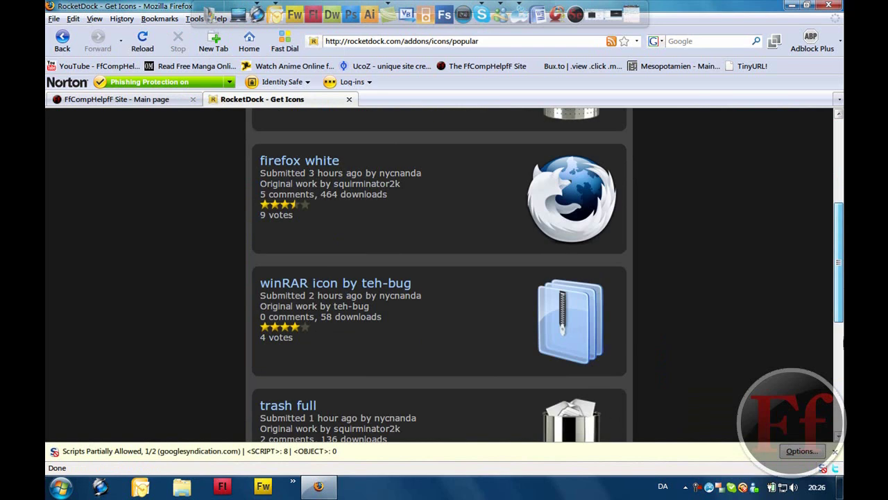
scroll(508, 277, "down", 5)
scroll(508, 278, "up", 10)
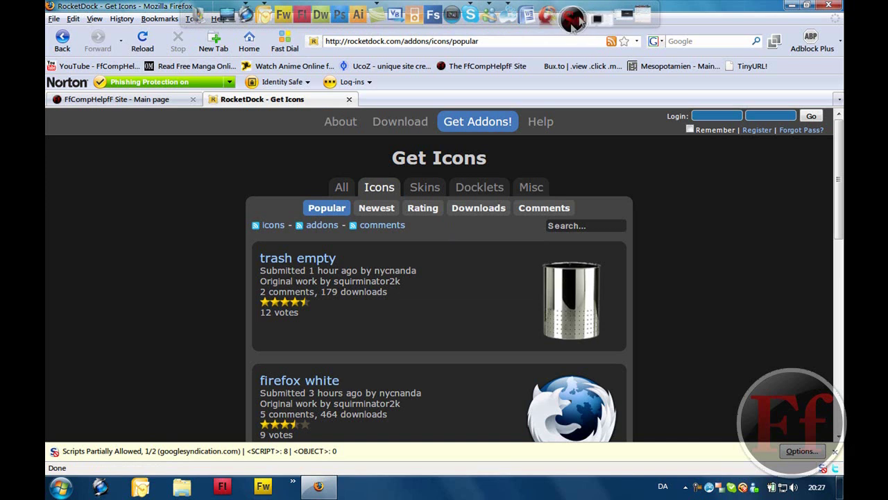
left_click(488, 192)
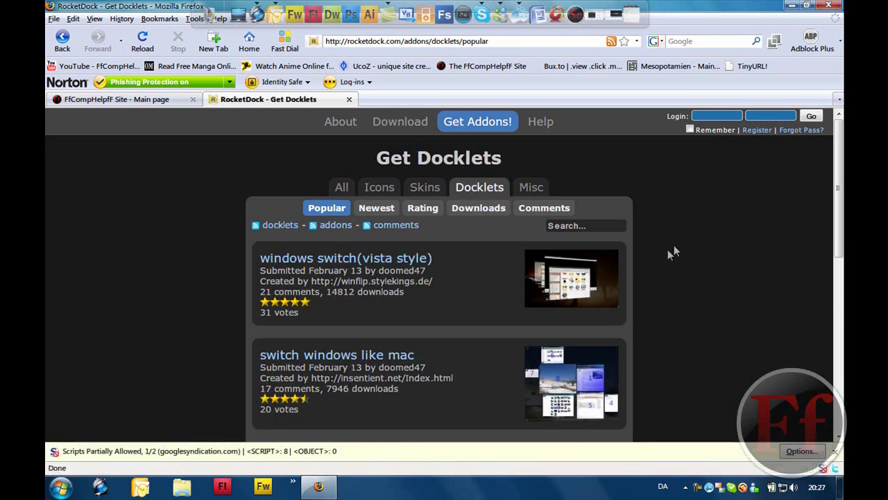
Step: Demonstrate the 3D window switcher by going to the desktop and returning to the Get Docklets page
key("super+Tab")
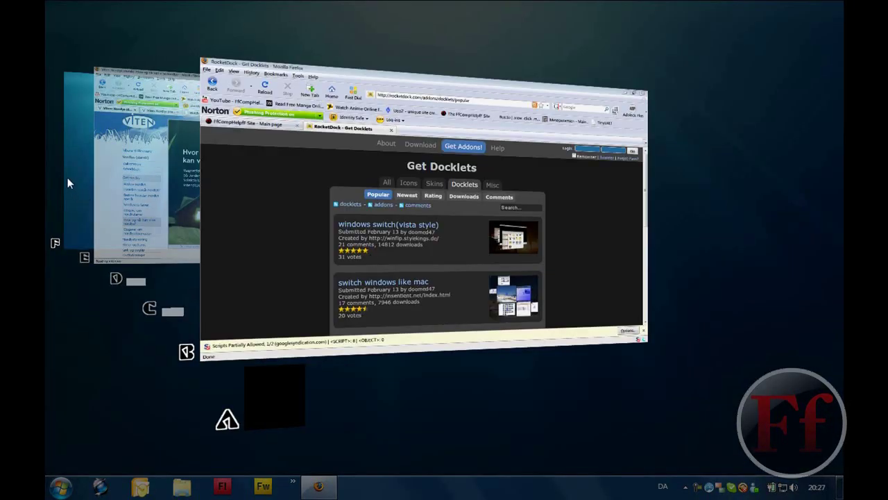
left_click(127, 410)
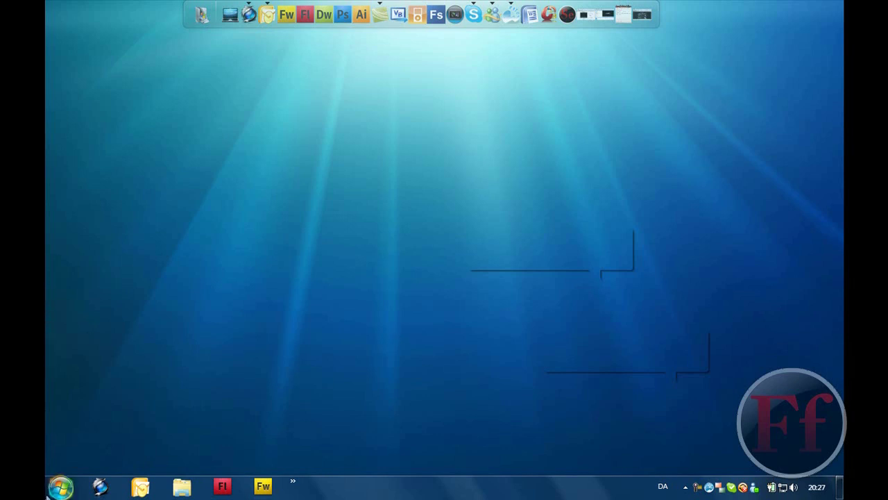
key("super+Tab")
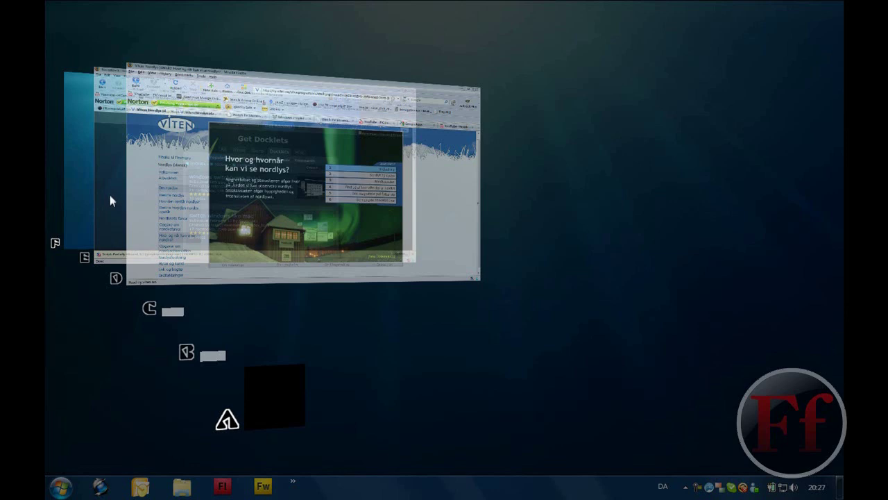
key("Return")
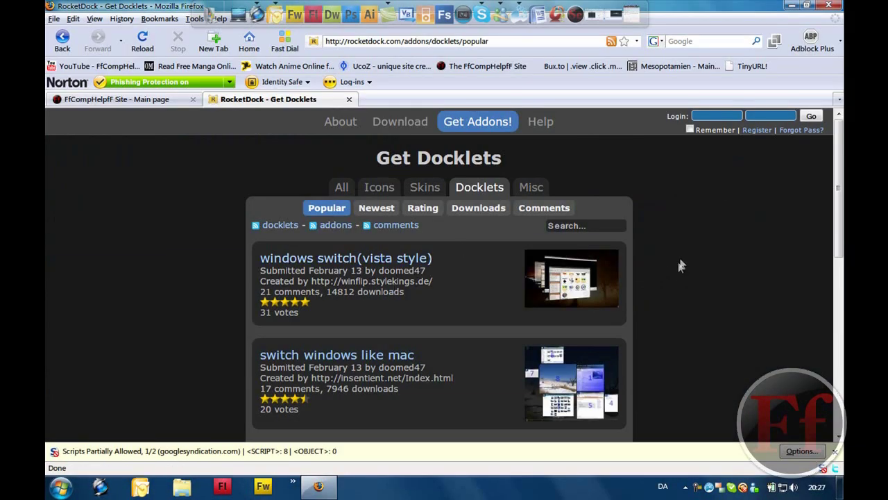
Step: Go to page 2 of the popular docklets and open the Stacks Docklet page
left_click_drag(841, 173, 842, 254)
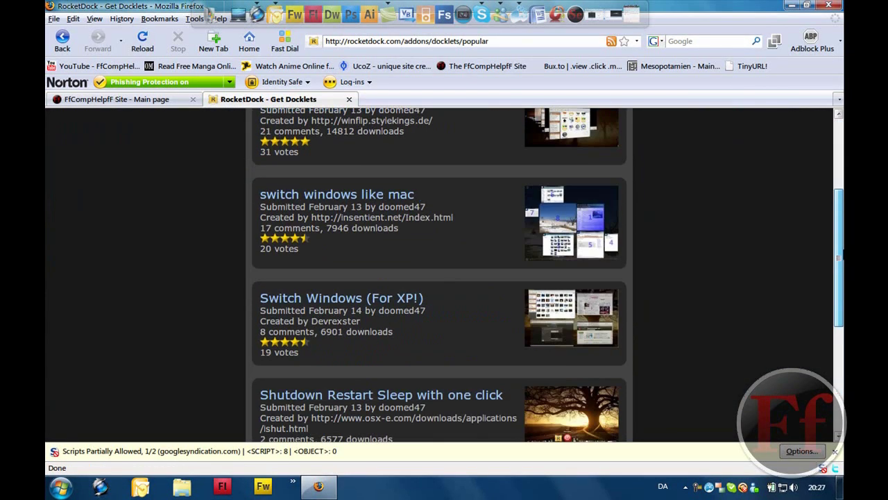
scroll(399, 384, "down", 6)
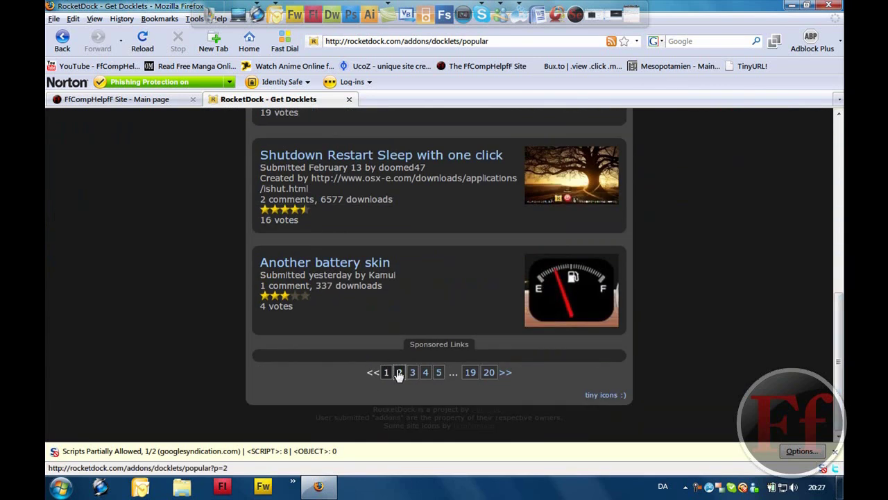
left_click(399, 372)
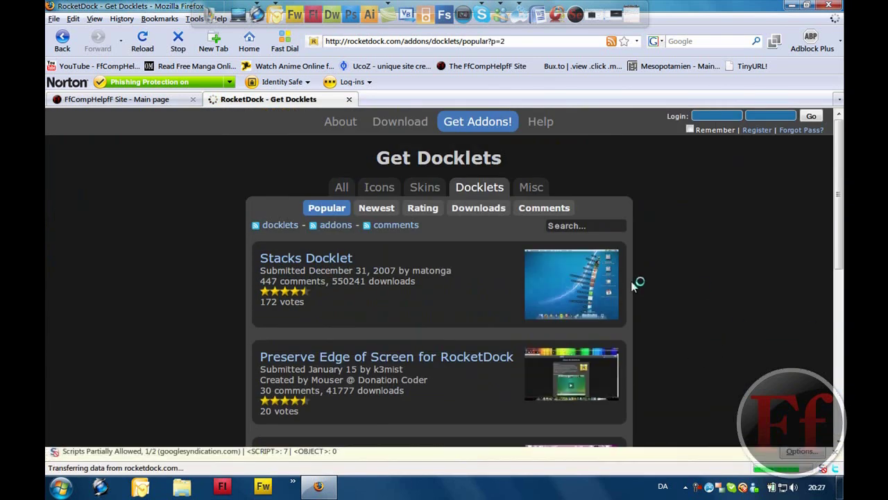
left_click(566, 290)
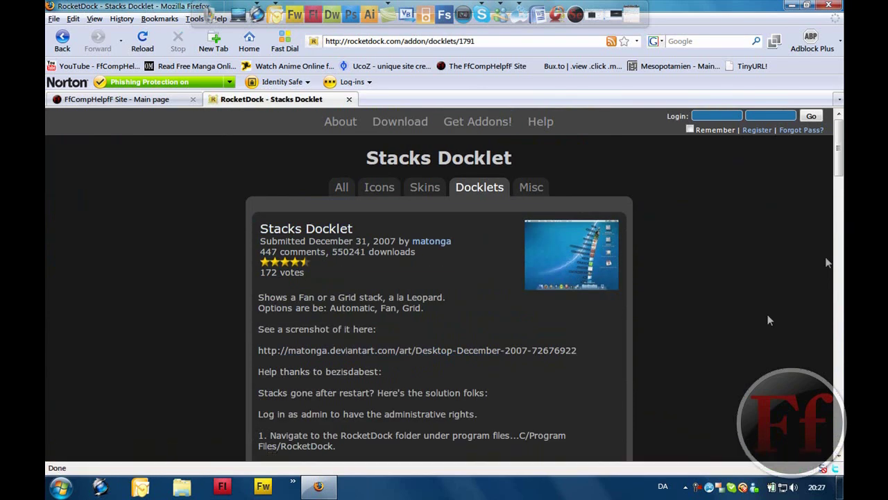
Step: Download StackDocklet.zip from the Stacks Docklet page and open it with WinRAR
scroll(841, 225, "down", 8)
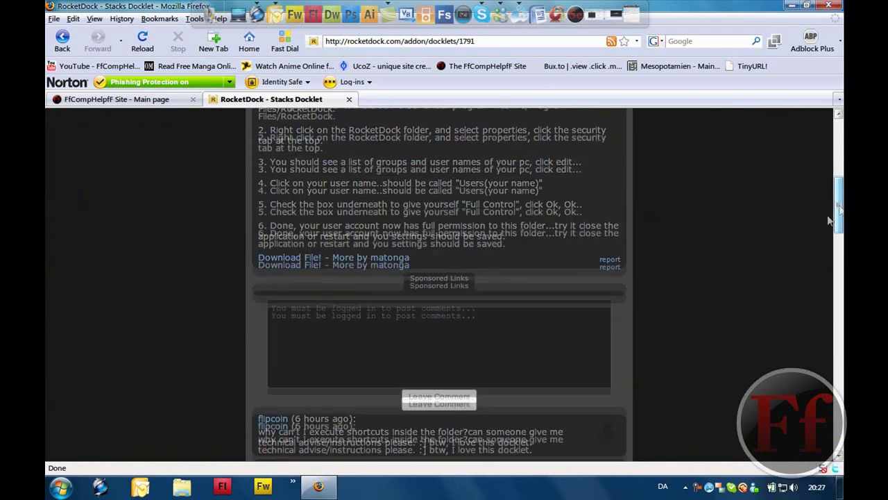
left_click(287, 266)
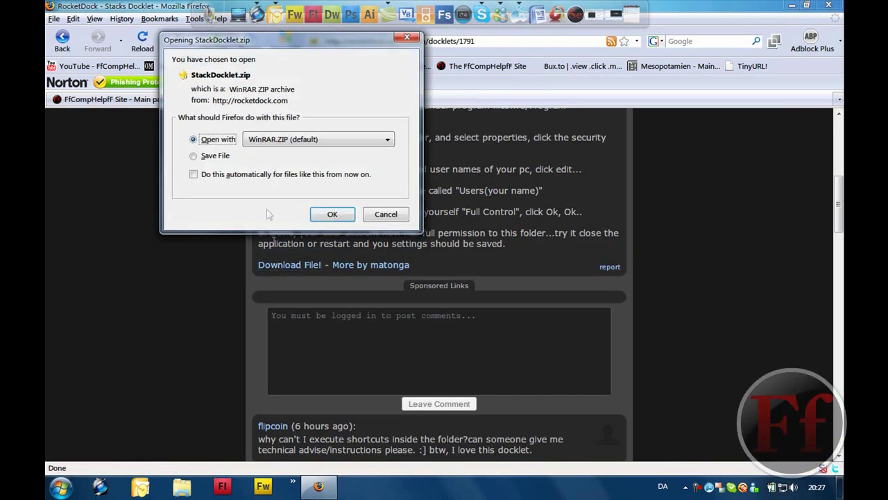
left_click(329, 215)
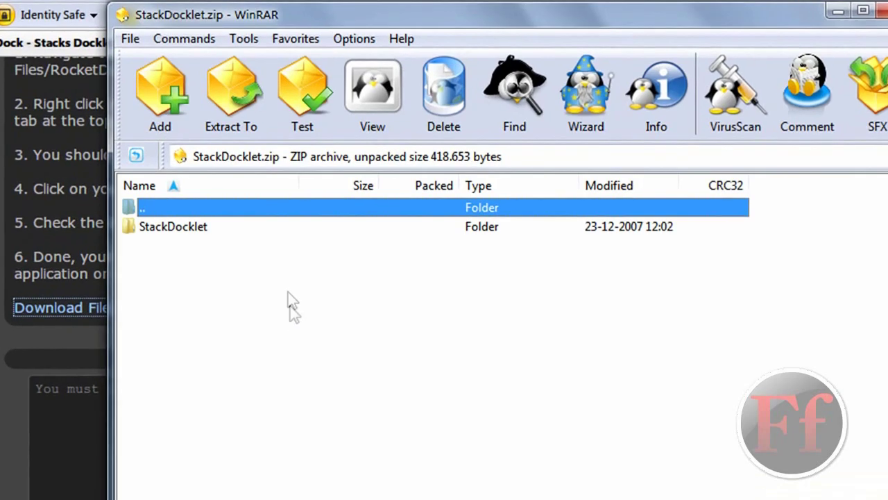
Step: Choose C:\Program Files\RocketDock\Docklets as the extraction destination for the StackDocklet folder, then cancel the extraction and close the archive
left_click(246, 230)
left_click(233, 104)
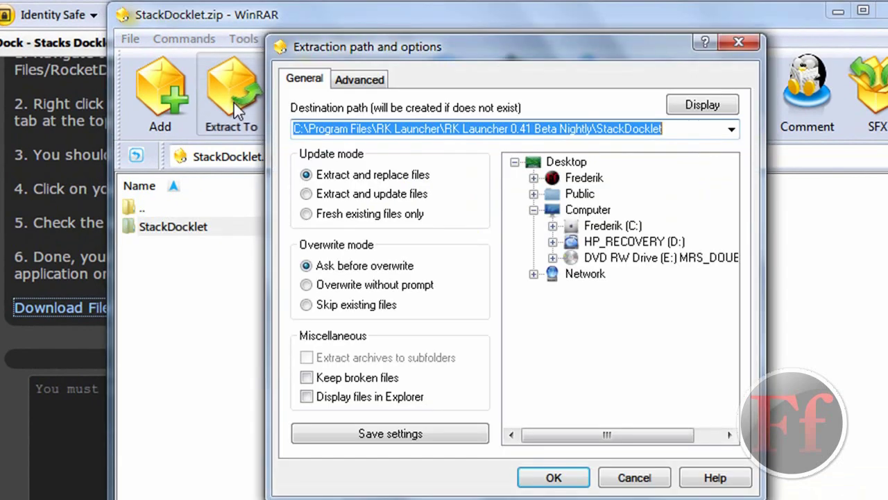
left_click(577, 181)
left_click(578, 193)
left_click(582, 210)
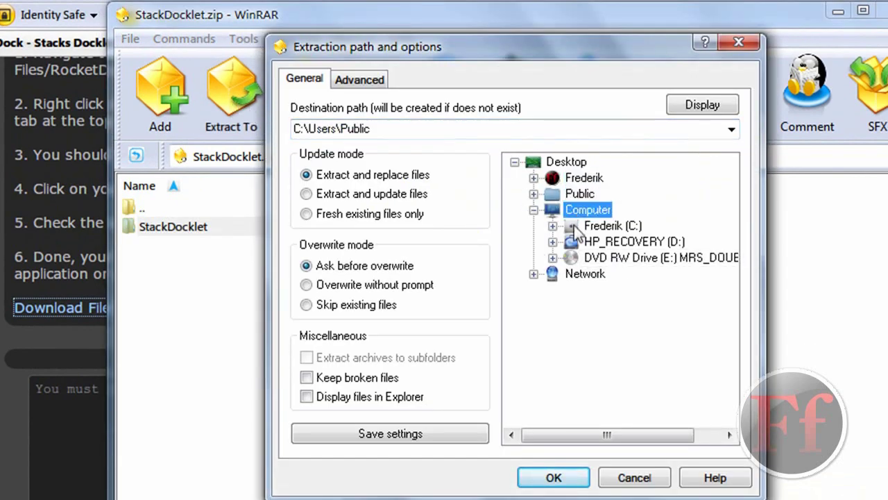
left_click(552, 225)
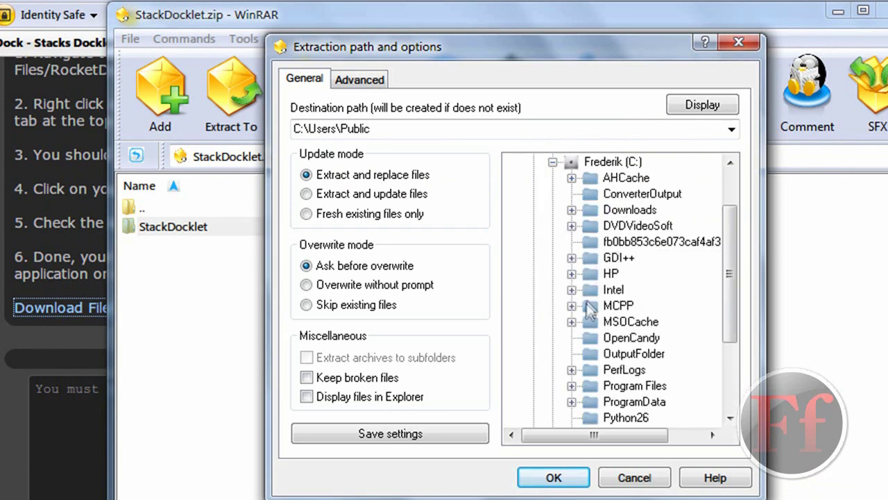
left_click(571, 385)
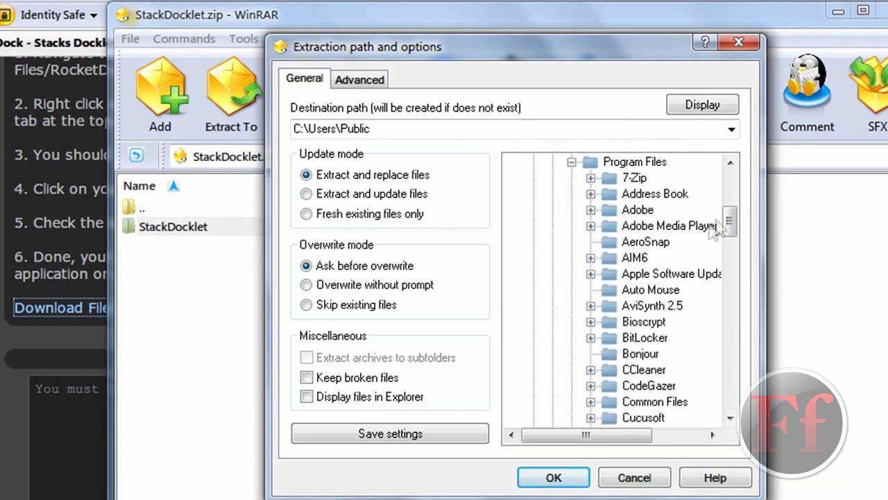
left_click_drag(729, 222, 731, 323)
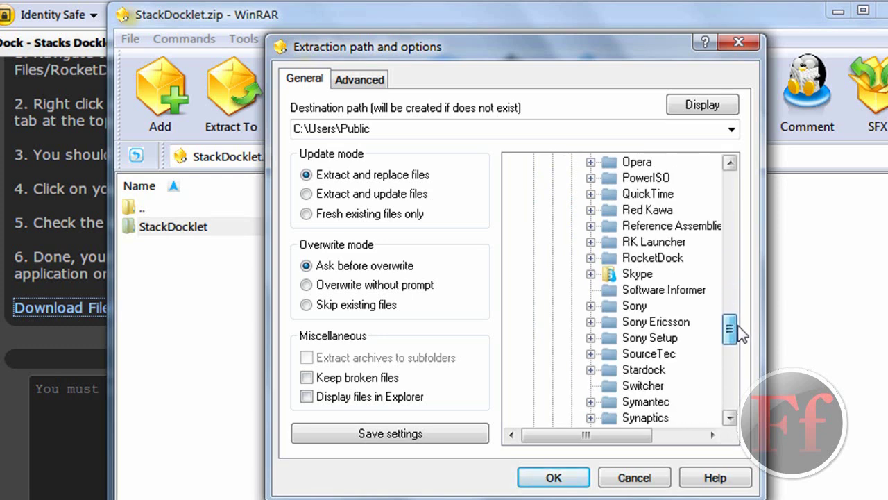
left_click(590, 258)
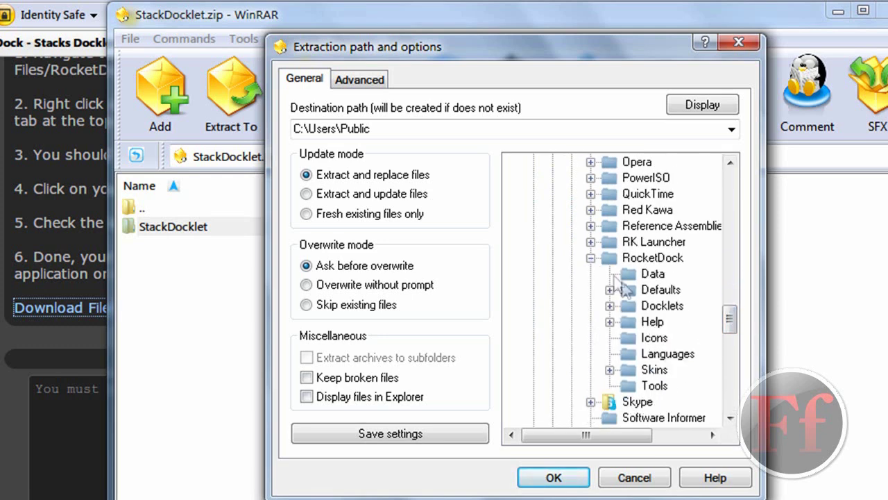
left_click(642, 307)
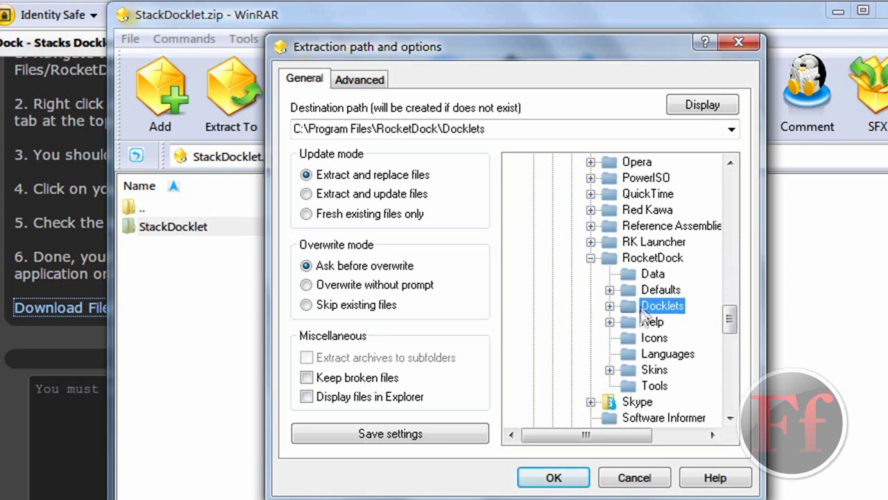
left_click(634, 477)
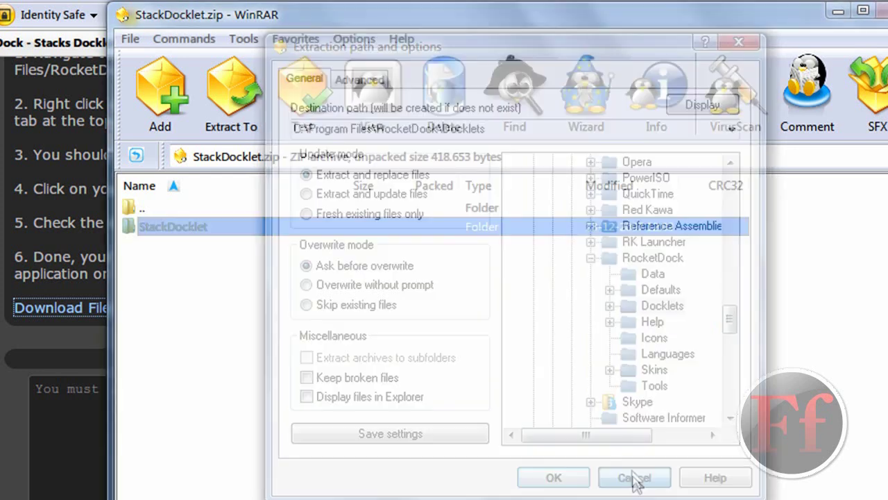
left_click(880, 8)
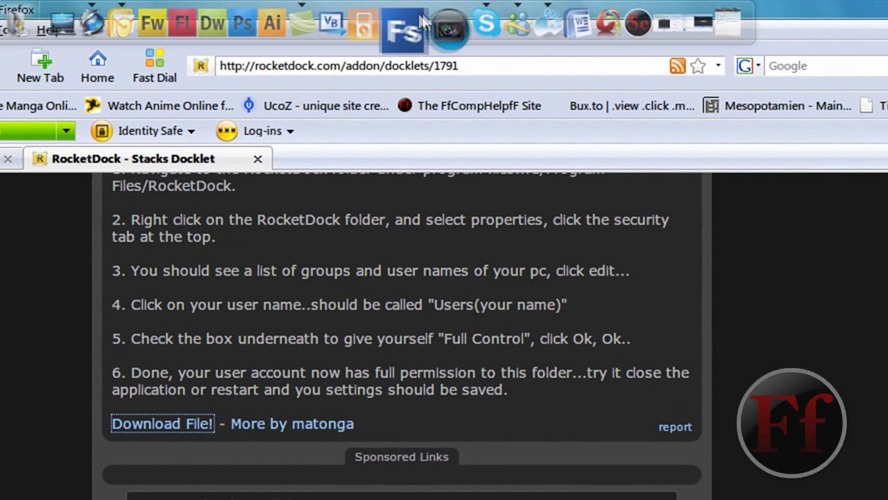
Step: Show the dock's Quit option and the RocketDock entry among the Start menu programs, running neither
right_click(419, 15)
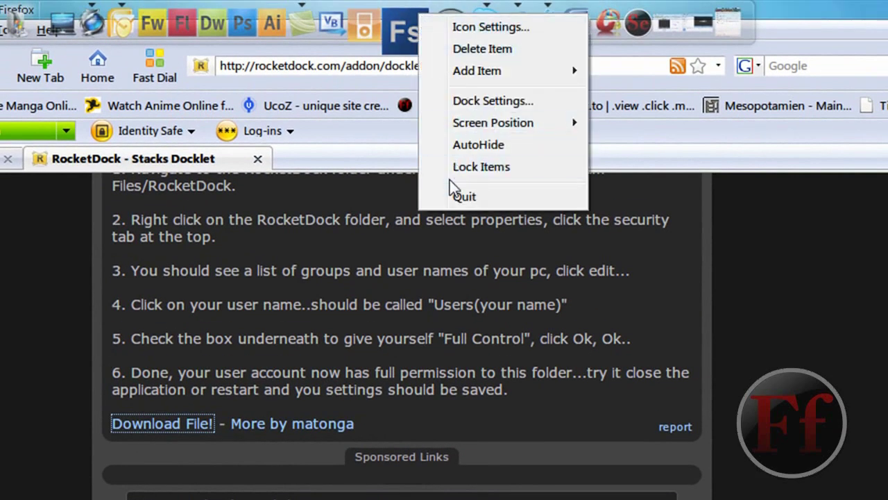
left_click(464, 197)
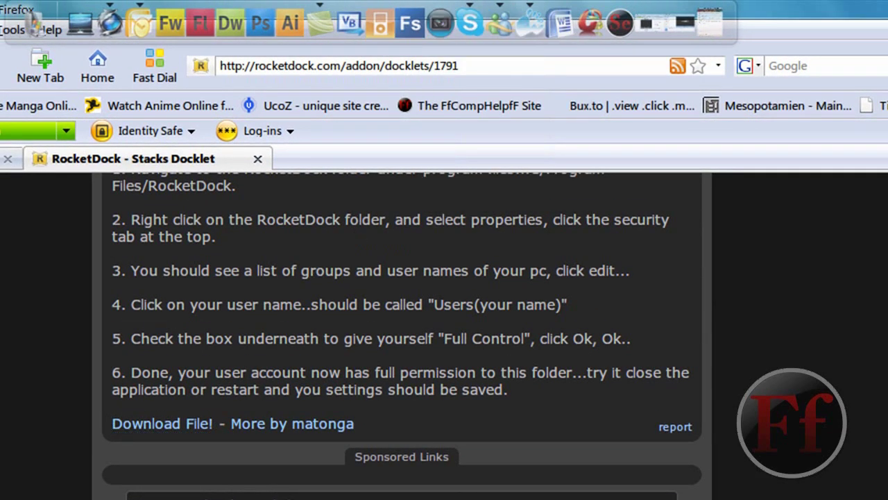
key("super")
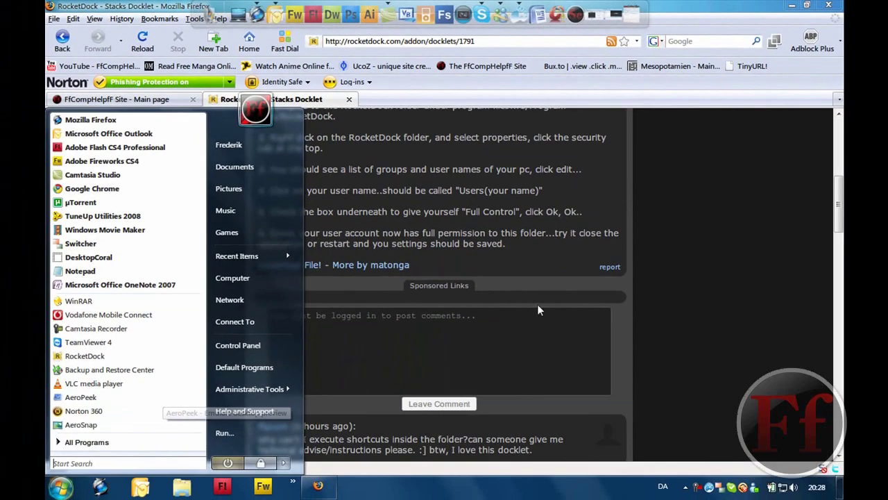
left_click(498, 343)
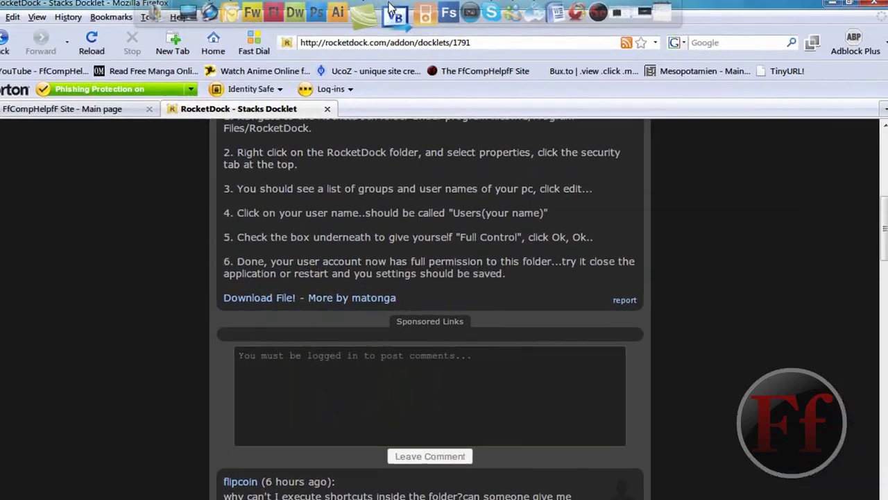
Step: Add a Stack Docklet item to the dock
right_click(405, 14)
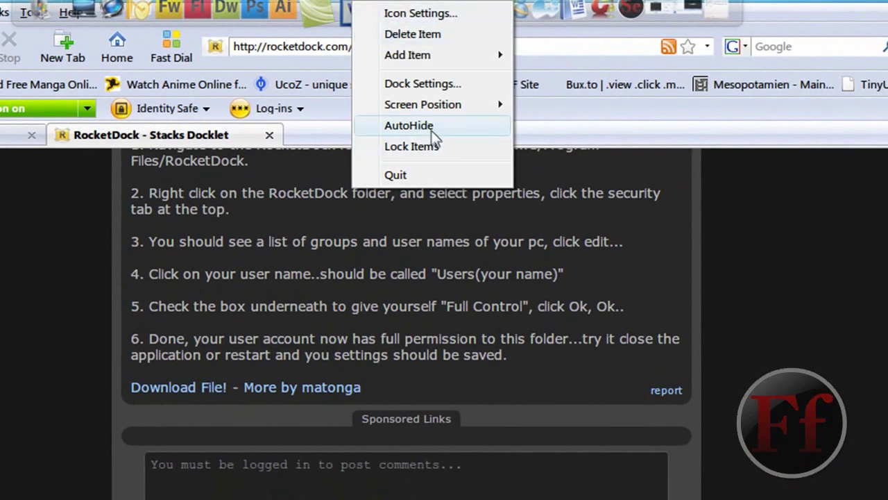
mouse_move(444, 54)
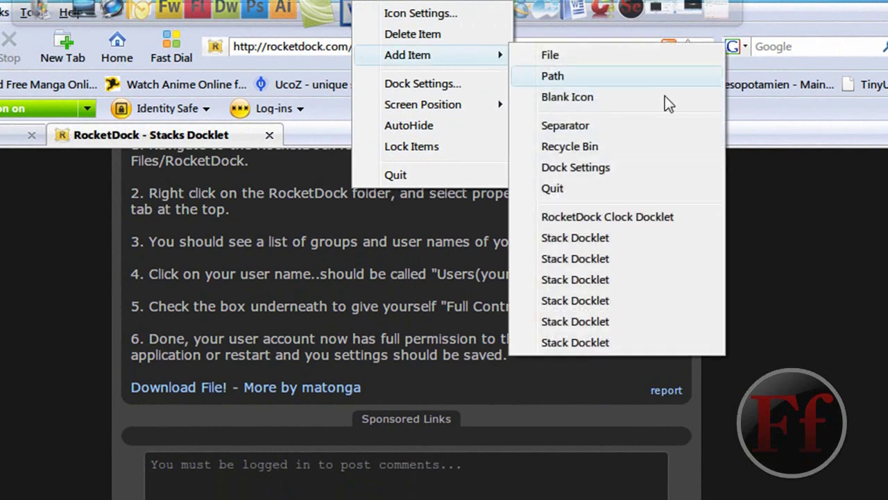
left_click(604, 238)
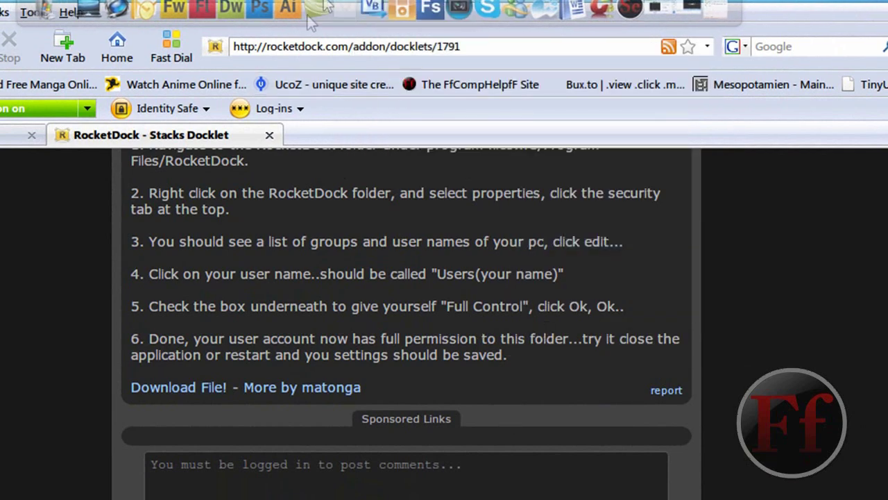
Step: Set the new Stack Docklet's source folder to the Windows user's home folder and accept its icon settings
right_click(344, 13)
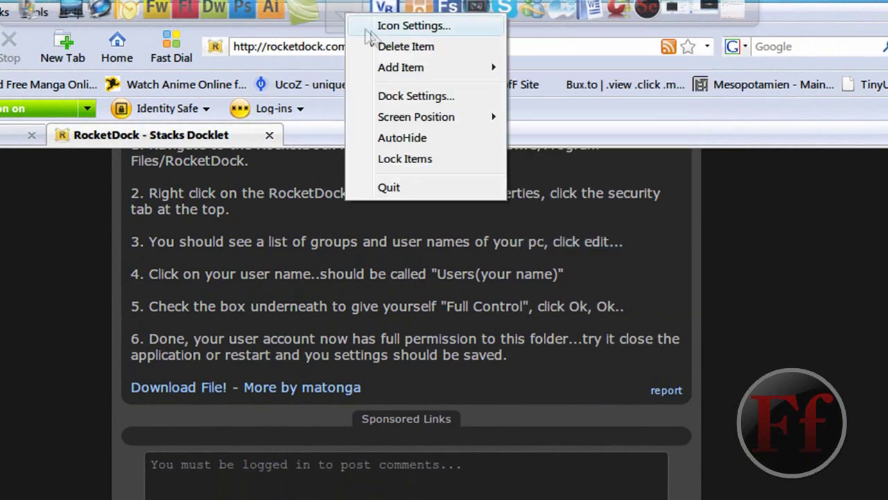
left_click(370, 28)
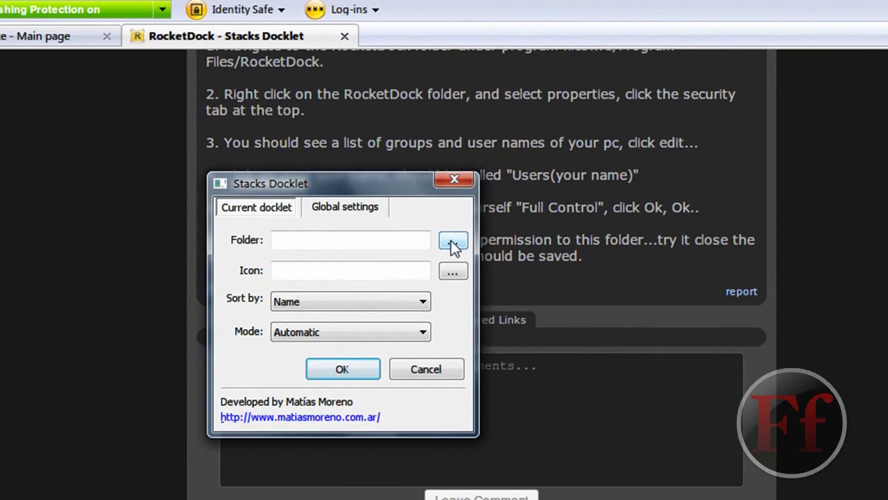
left_click(453, 244)
left_click(453, 241)
left_click(411, 197)
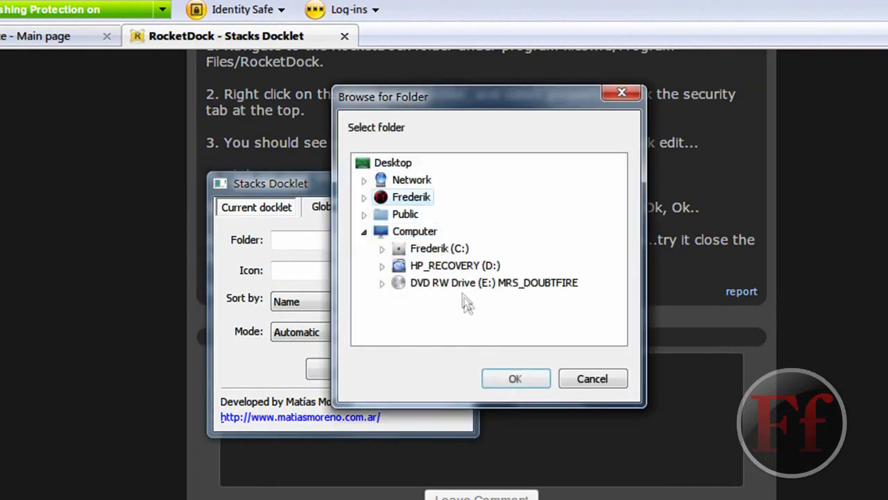
left_click(498, 383)
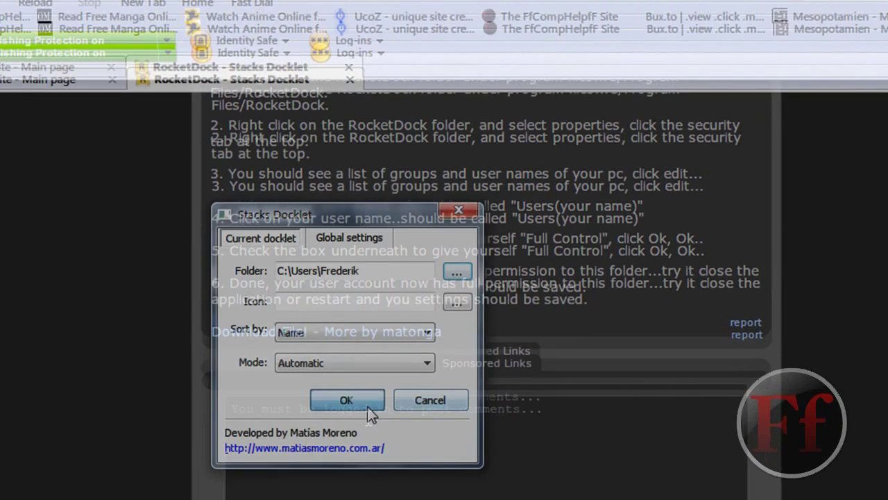
left_click(342, 368)
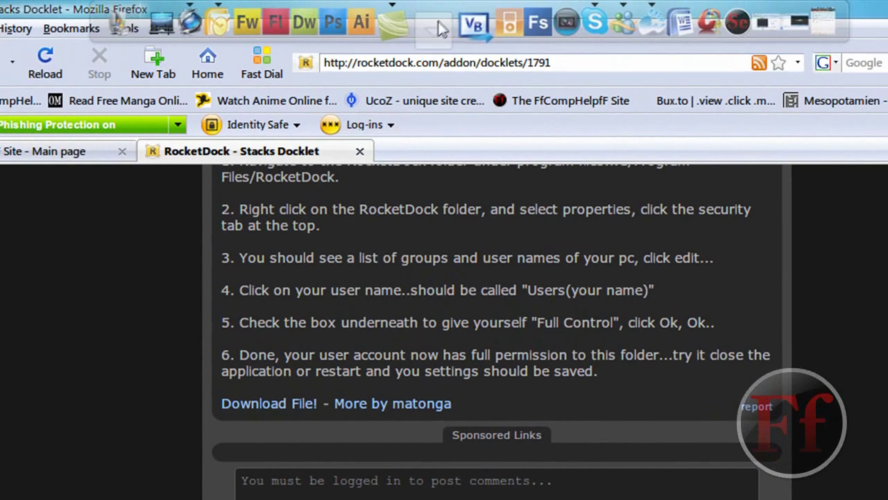
Step: Expand and collapse the new stack on the dock to view the folder's contents as a grid
left_click(437, 27)
left_click(438, 25)
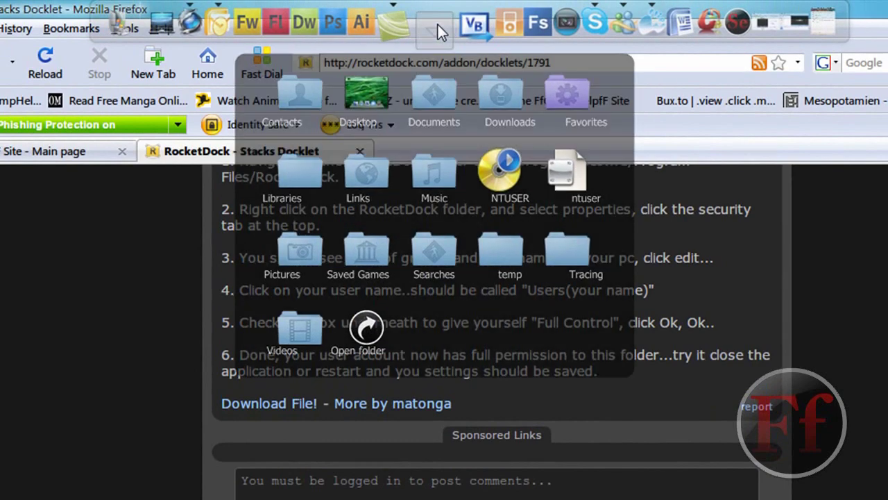
left_click(437, 24)
left_click(436, 24)
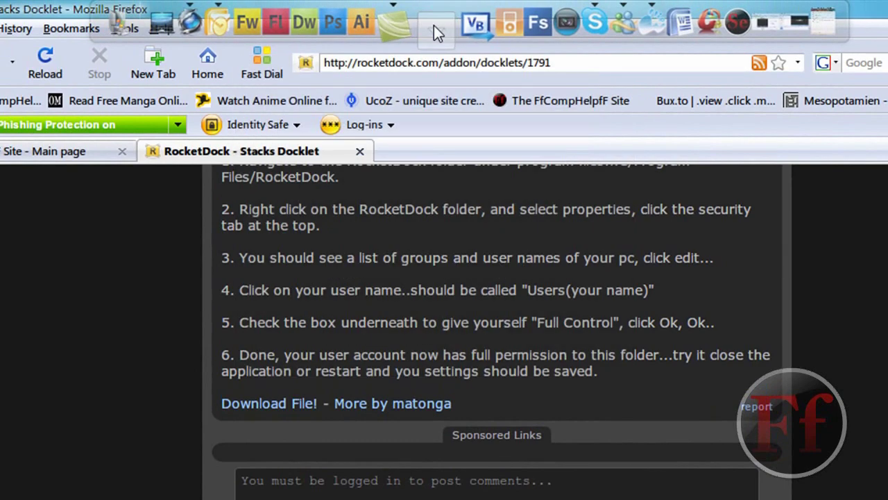
left_click(433, 25)
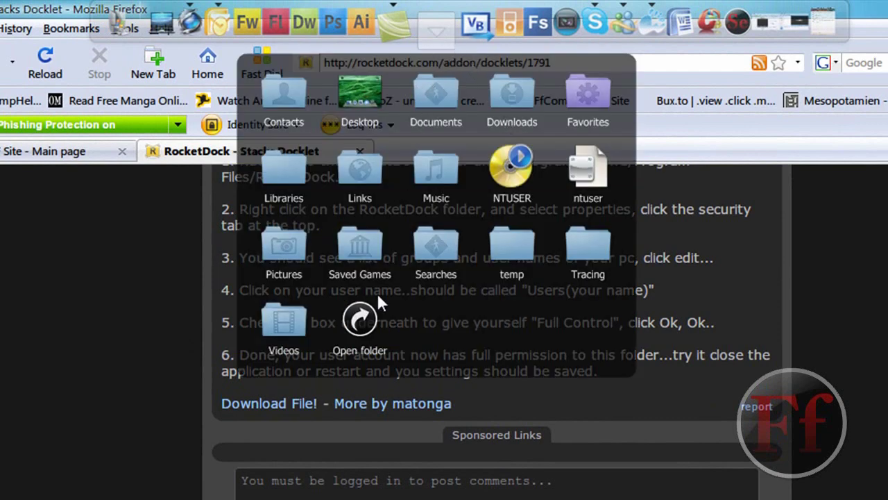
left_click(438, 30)
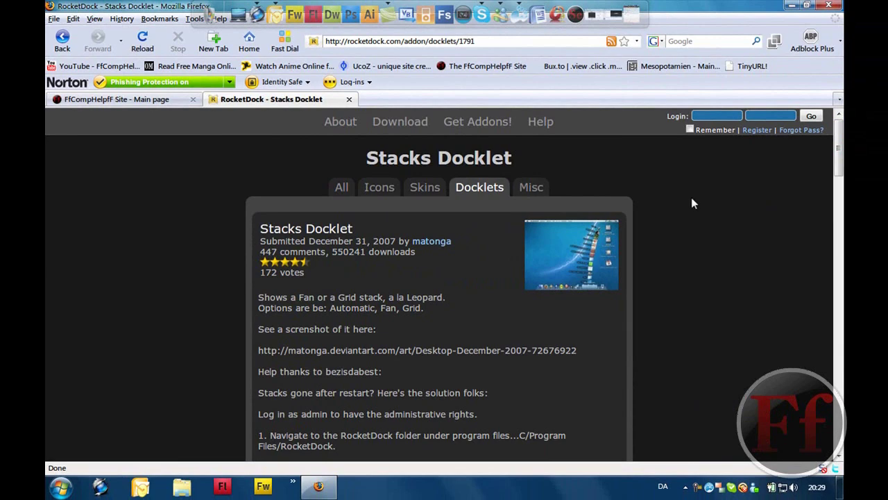
Step: Return to the first page of popular docklets and show the open windows in the 3D window switcher
key("alt+Left")
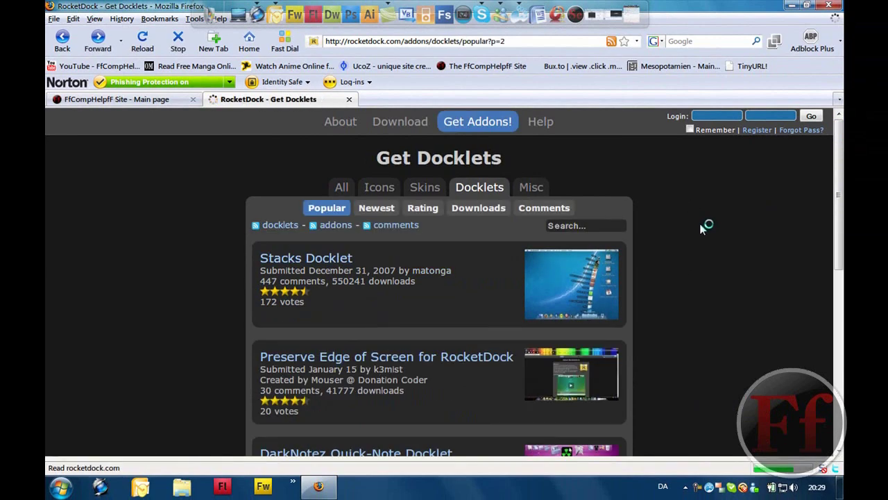
key("alt+Left")
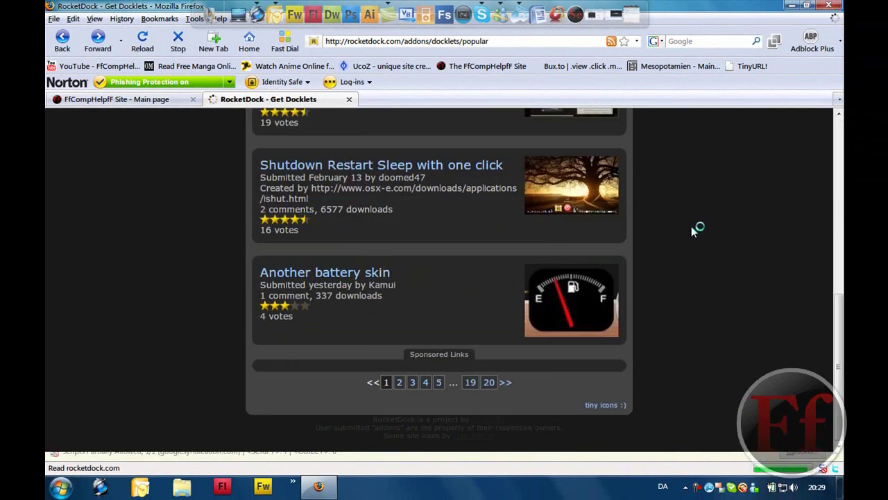
key("super+Tab")
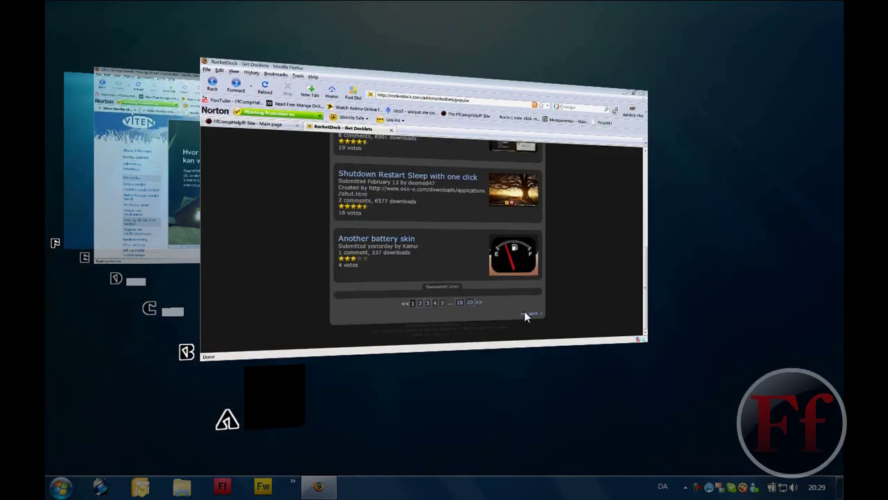
left_click(317, 229)
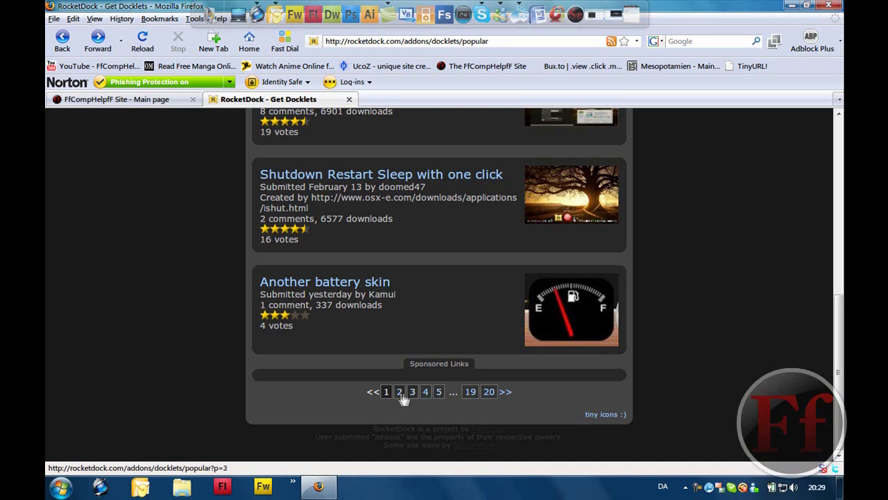
Step: Examine the docklets on the first page of the popular listing and on page 2
scroll(838, 310, "up", 4)
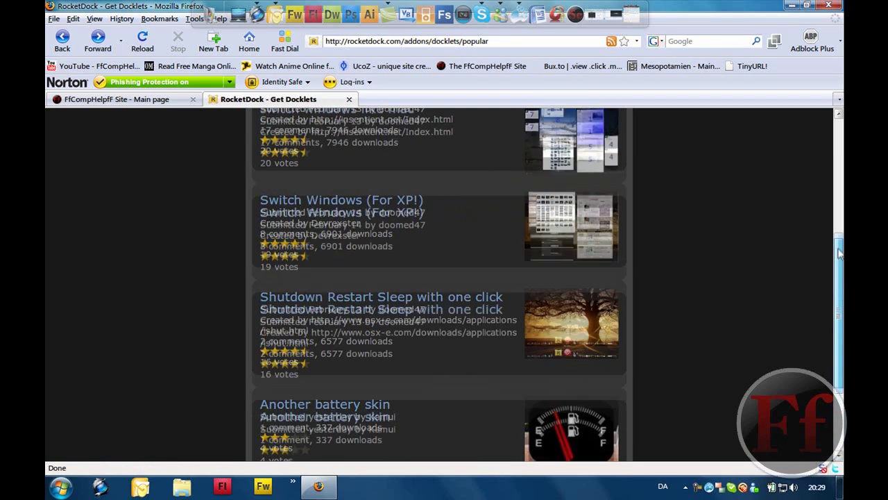
scroll(838, 312, "down", 4)
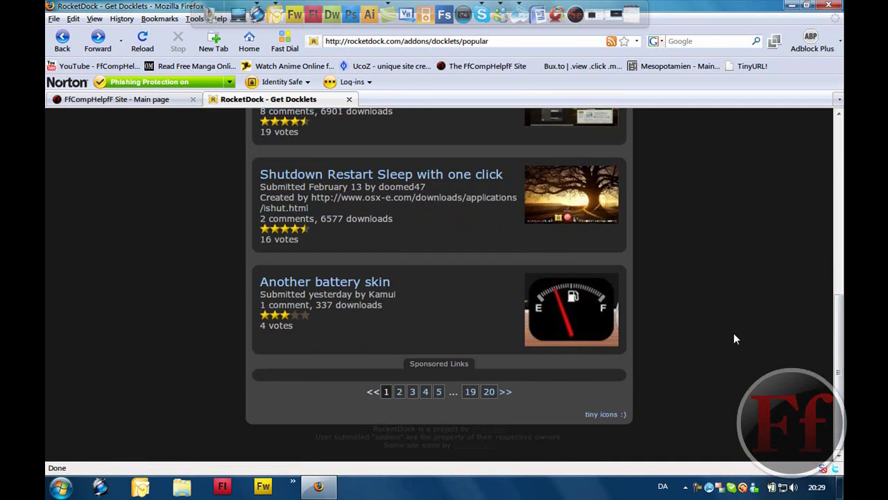
left_click(399, 391)
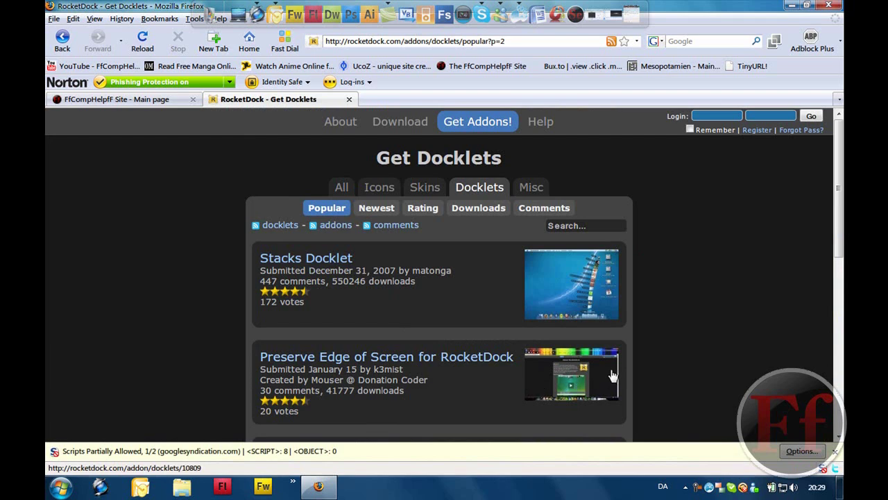
left_click_drag(837, 182, 836, 313)
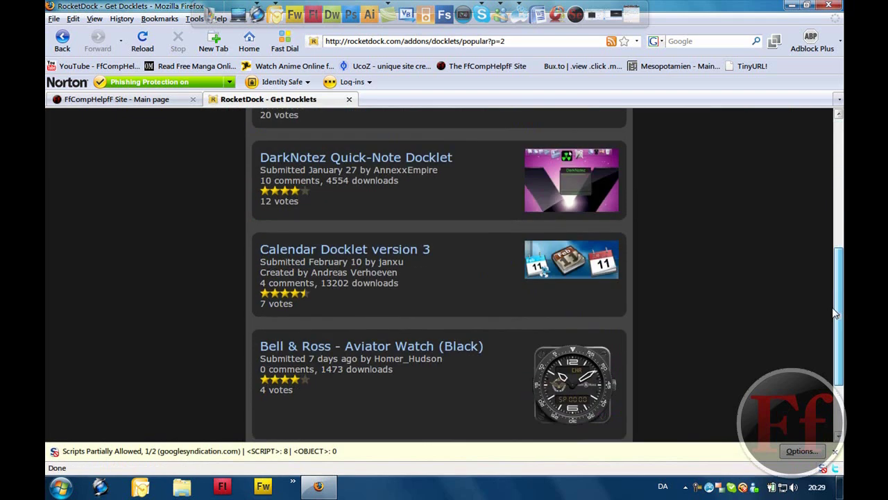
left_click_drag(839, 278, 839, 143)
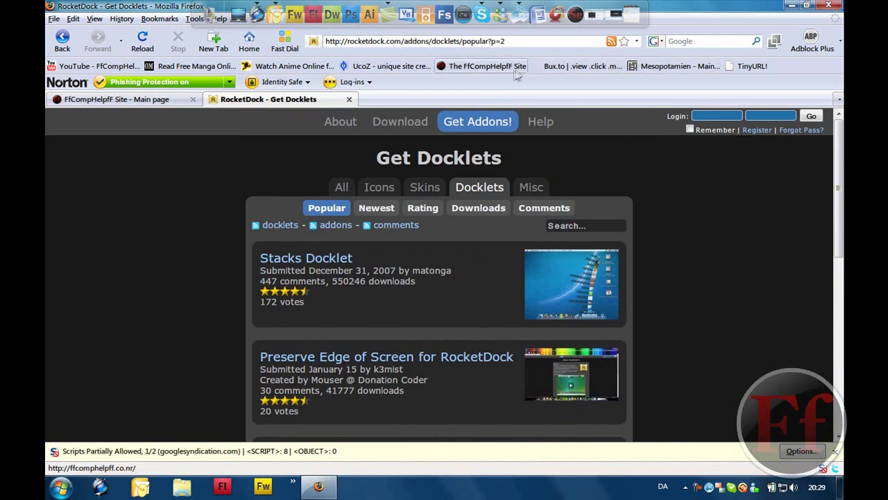
Step: Set the dock's screen position to Left and turn on AutoHide
right_click(533, 18)
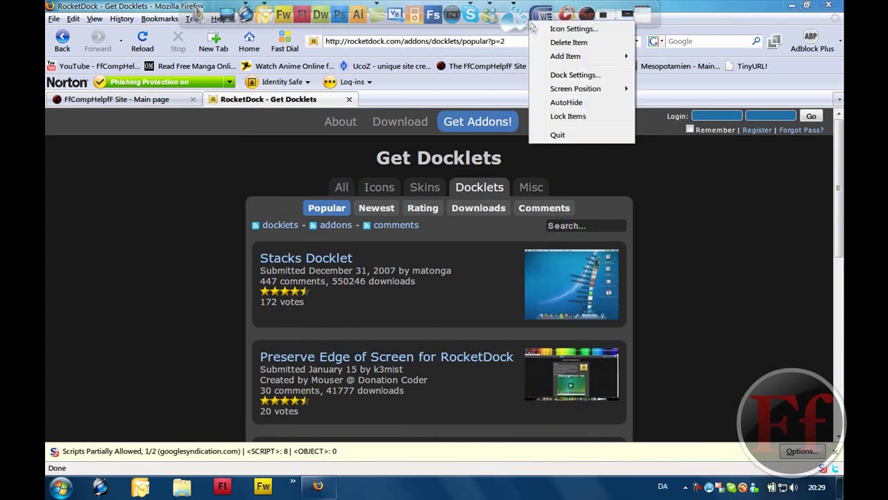
mouse_move(580, 95)
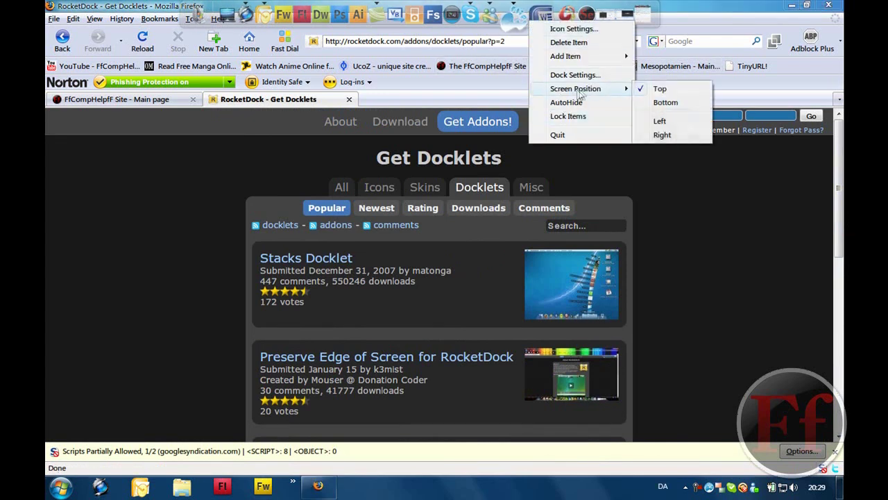
left_click(682, 121)
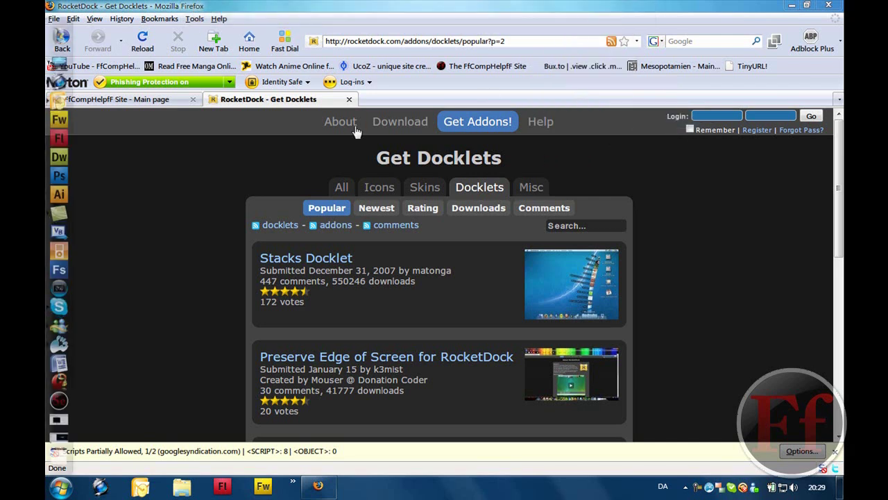
right_click(58, 248)
left_click(90, 330)
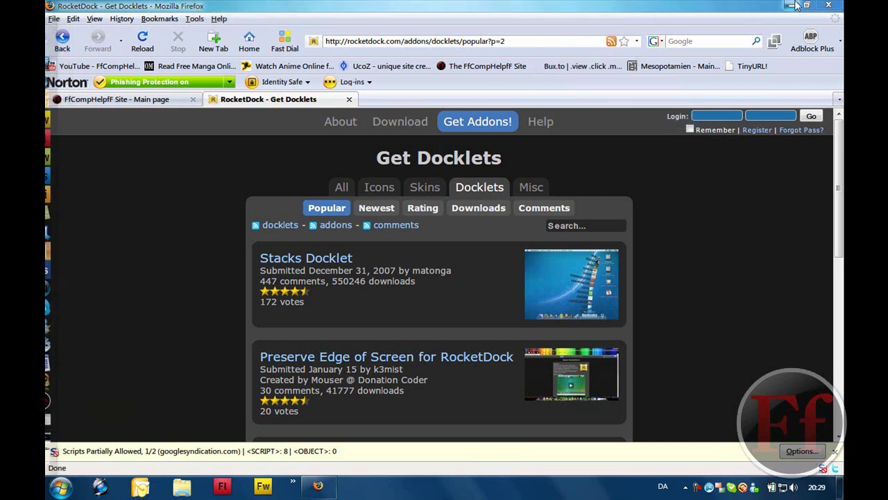
Step: Open the Stacks Docklet page from the listing and minimize the browser window
left_click(828, 6)
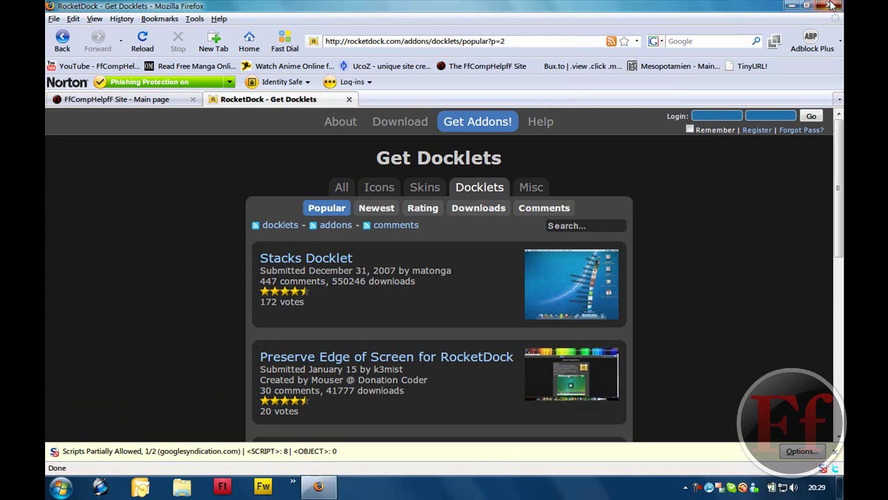
left_click(592, 283)
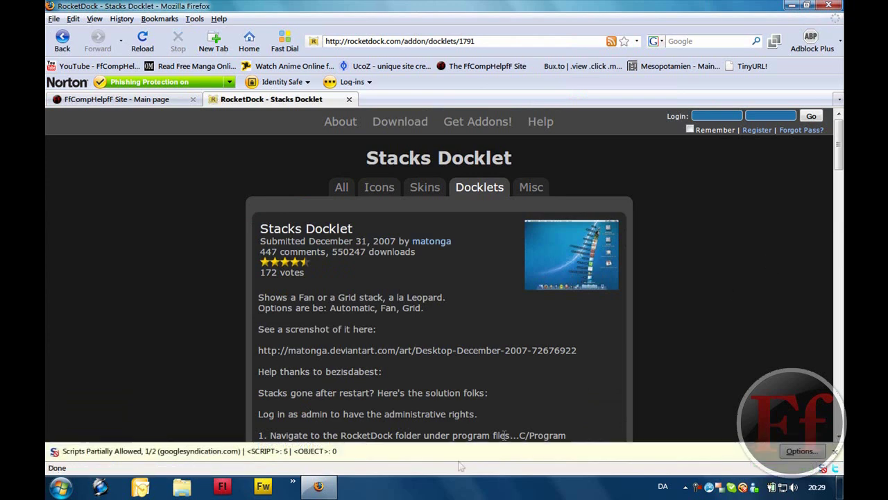
left_click(791, 6)
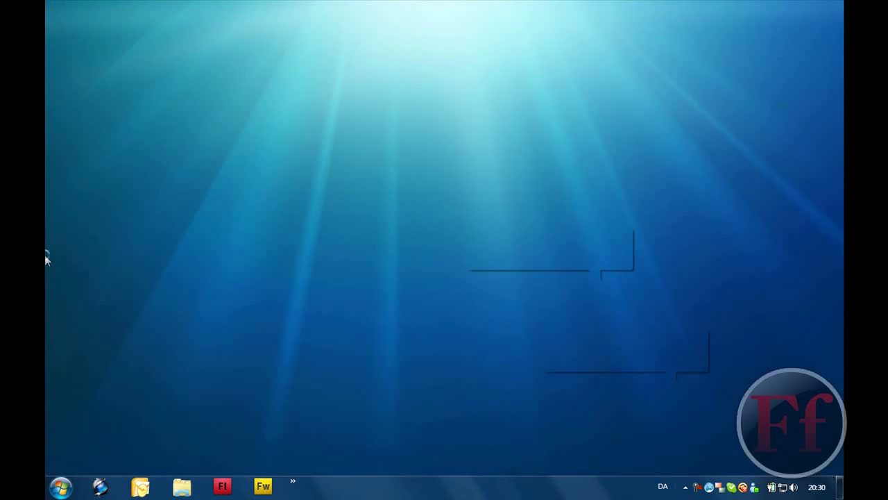
Step: Open the dock's settings and examine the General options, including Lock Items
mouse_move(44, 257)
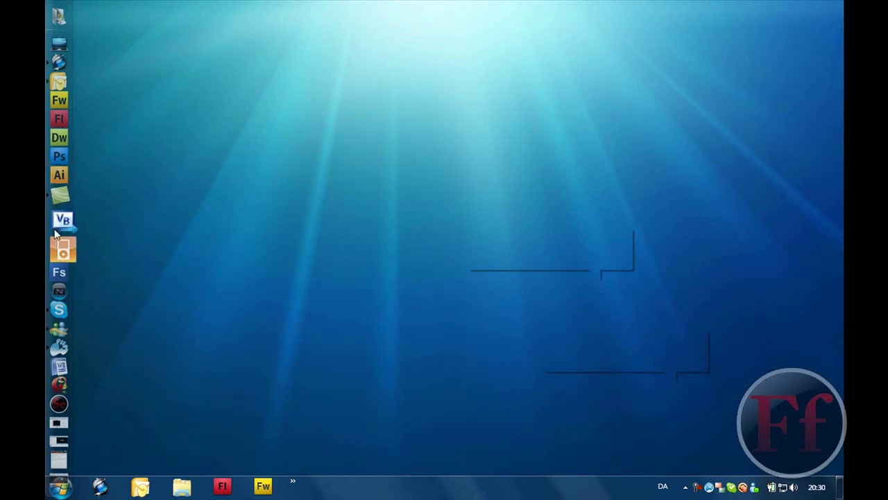
right_click(56, 234)
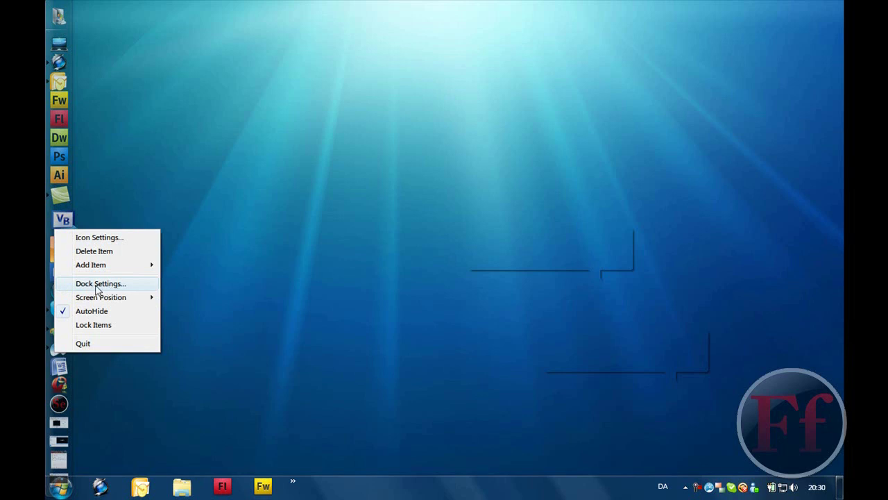
left_click(97, 285)
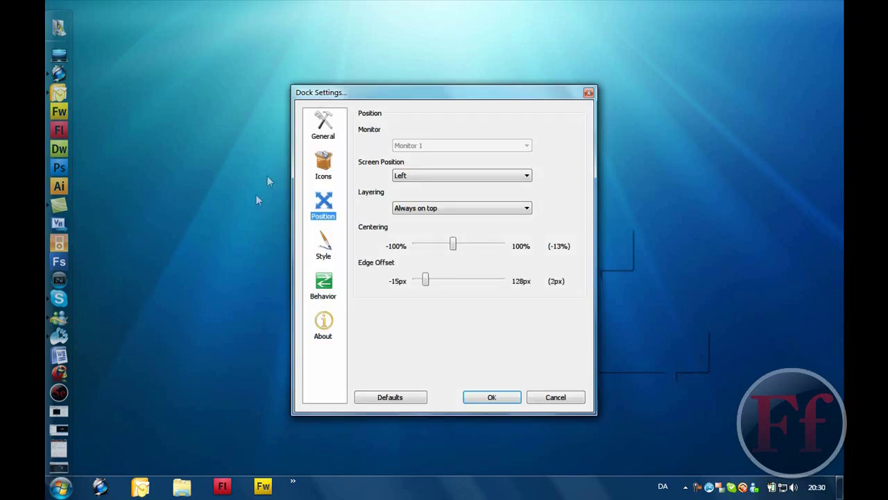
left_click(323, 125)
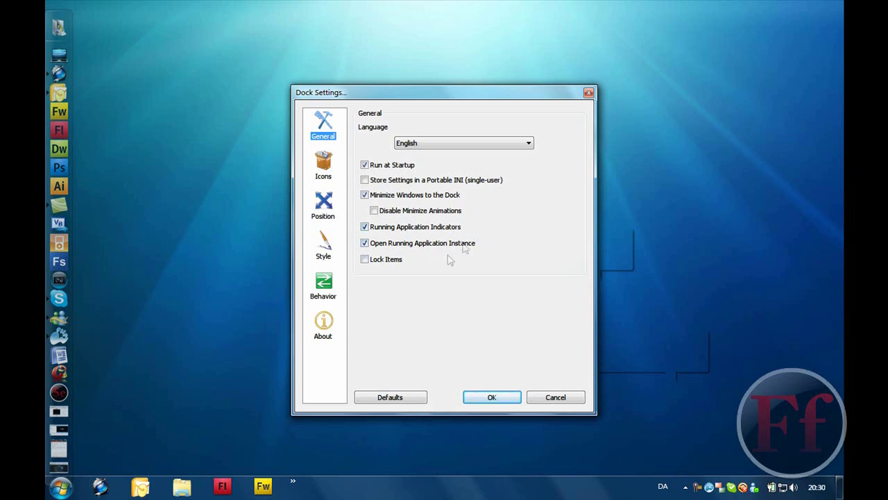
left_click(386, 260)
Step: Add the Outlook shortcut from the taskbar to the dock, accept the settings, and remove that shortcut from the dock again
left_click(137, 479)
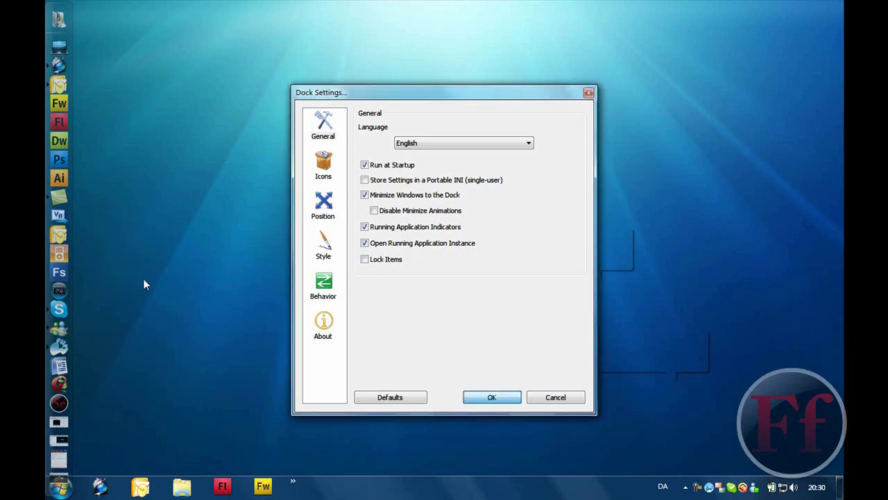
key("Return")
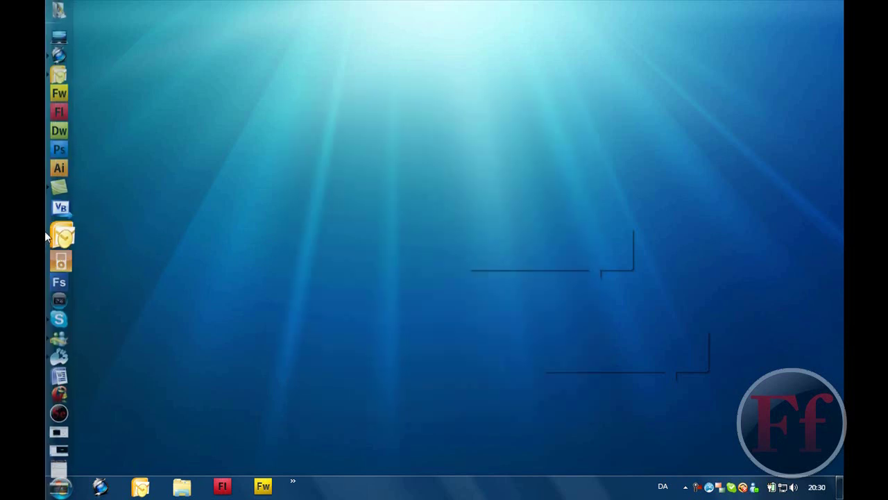
left_click_drag(59, 234, 325, 142)
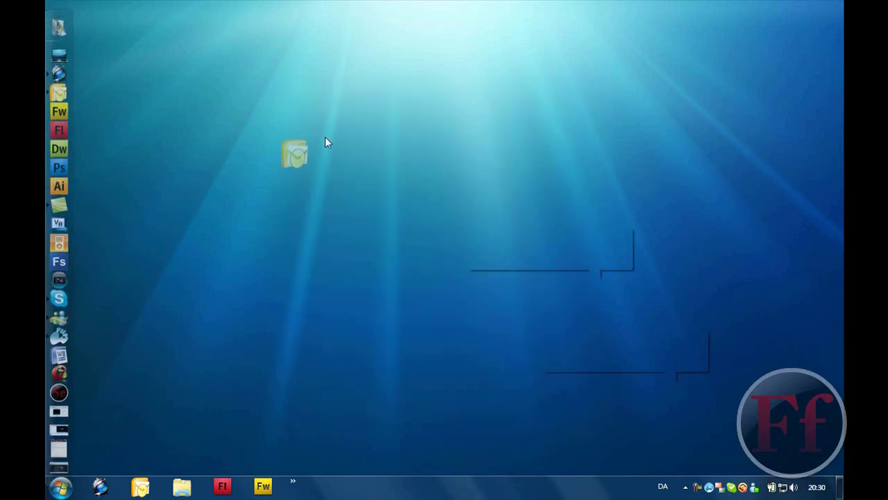
Step: Enable Lock Items in the dock settings, look through the Icons, Position, Style and Behavior settings, and accept
right_click(63, 239)
left_click(93, 290)
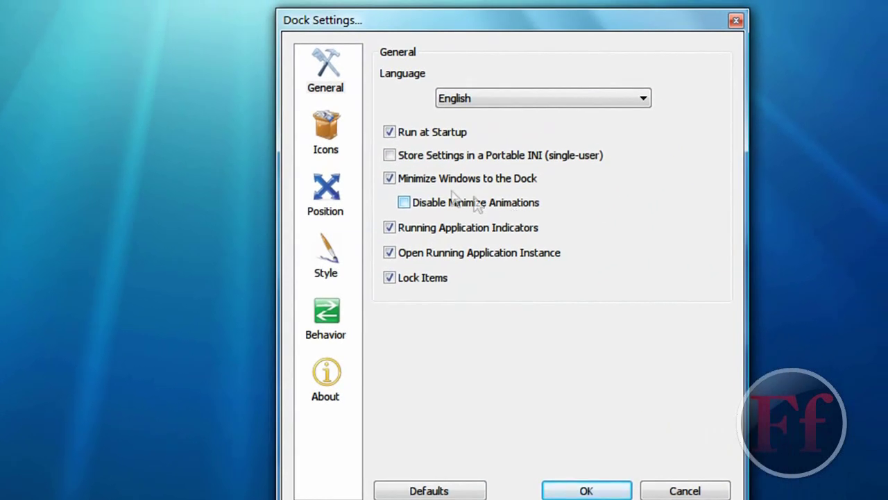
left_click(326, 127)
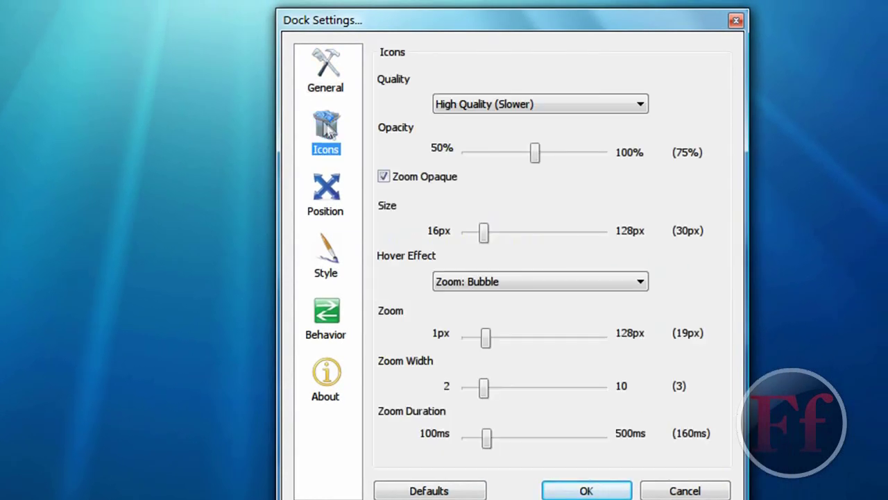
left_click(335, 197)
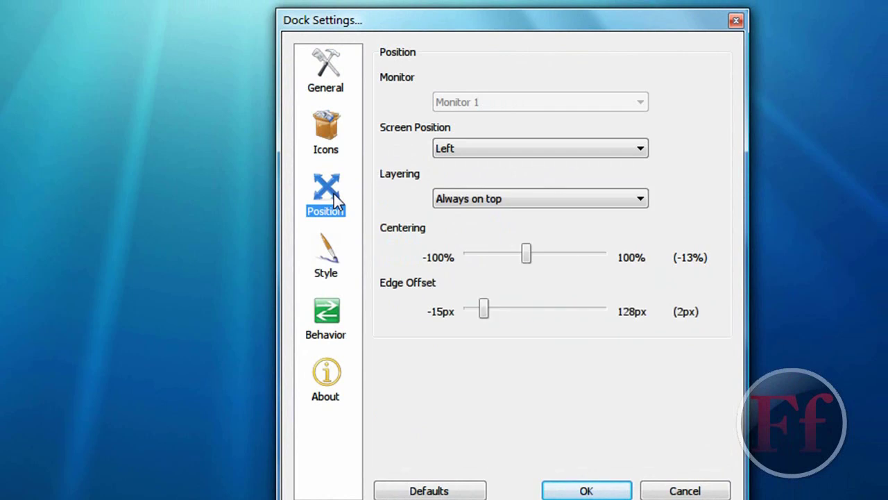
left_click(327, 251)
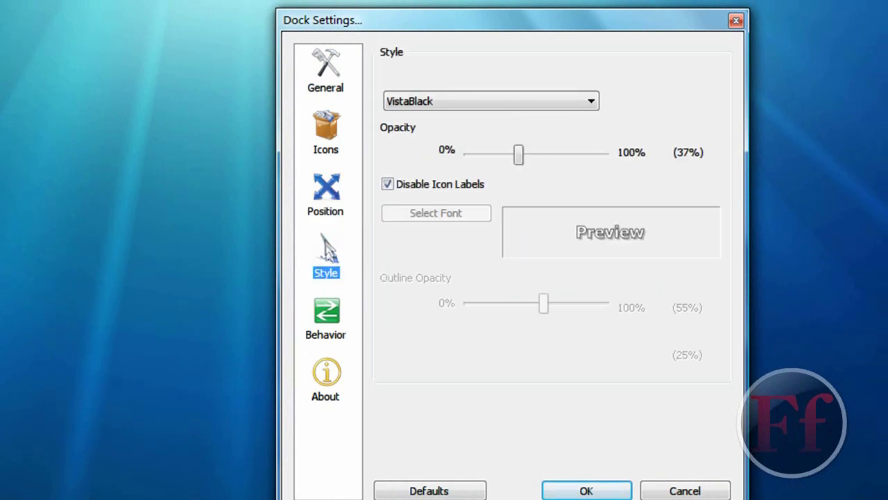
left_click(321, 318)
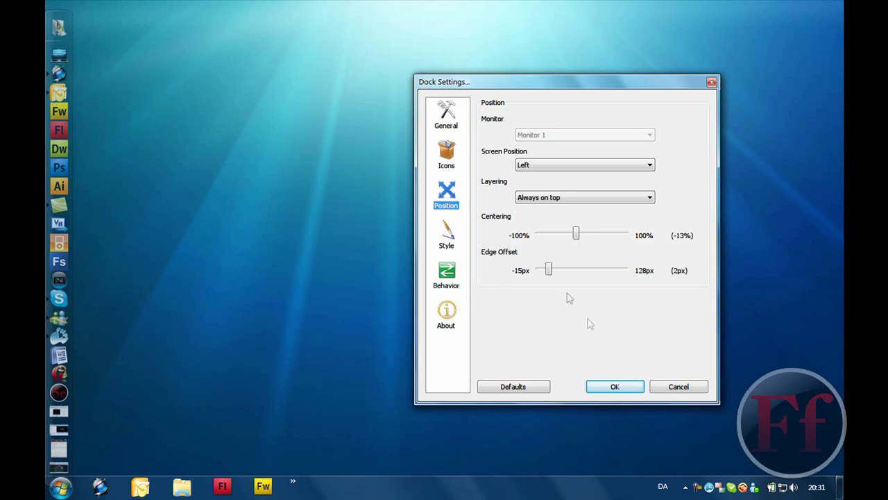
left_click(605, 388)
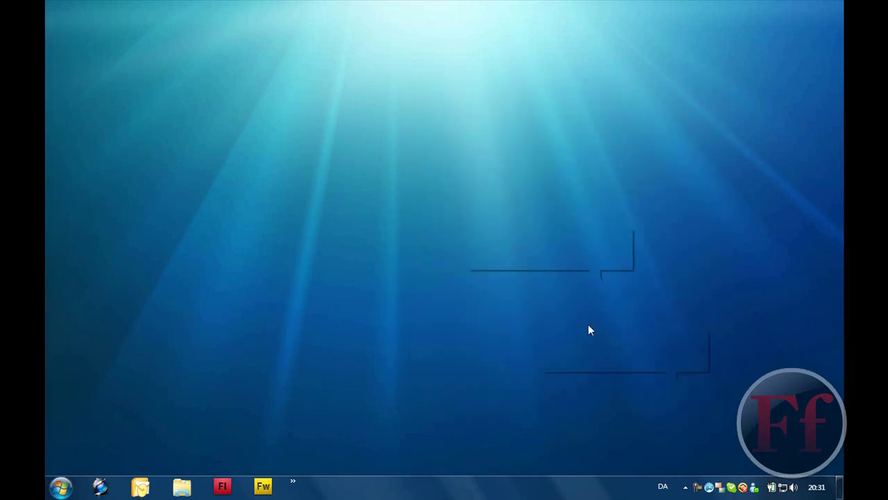